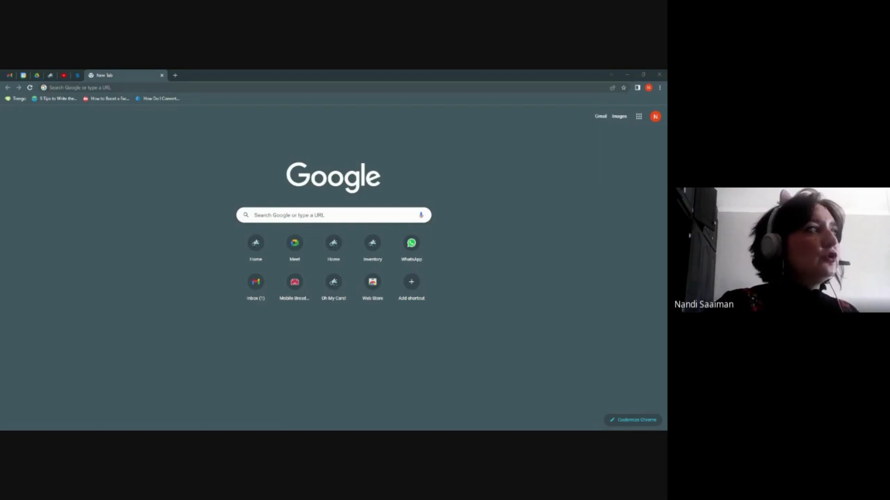
{"action": "left_click", "coordinate": [186, 87]}
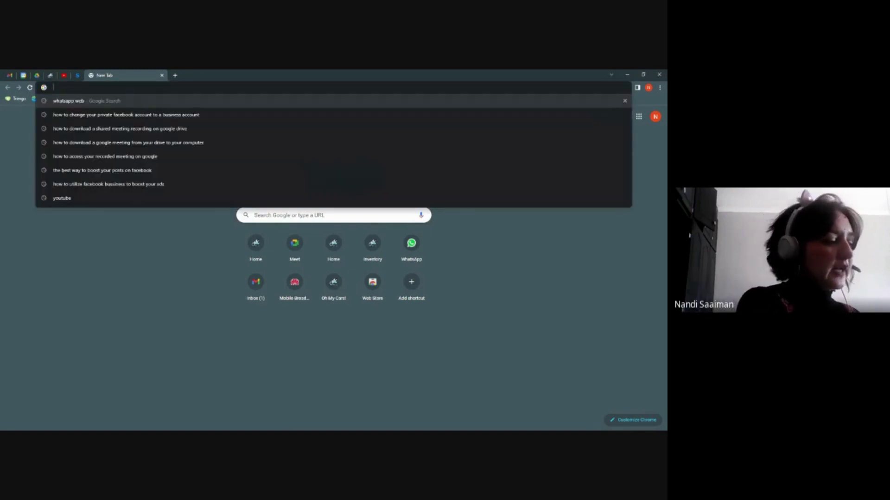
{"action": "type", "text": "ww"}
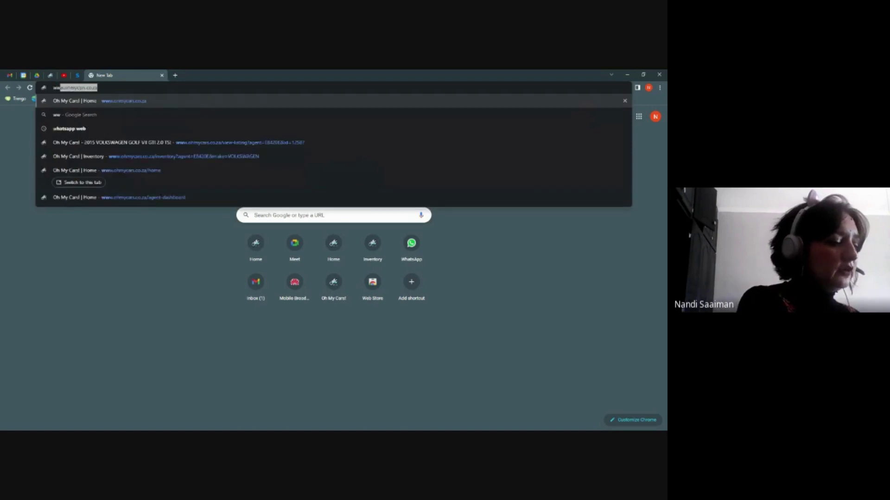
{"action": "type", "text": "w.ohmyc"}
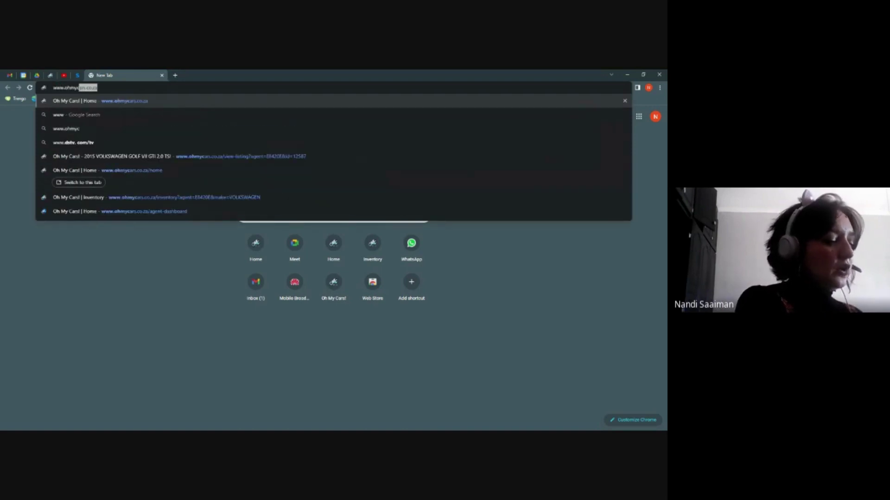
{"action": "type", "text": "ars.co.za"}
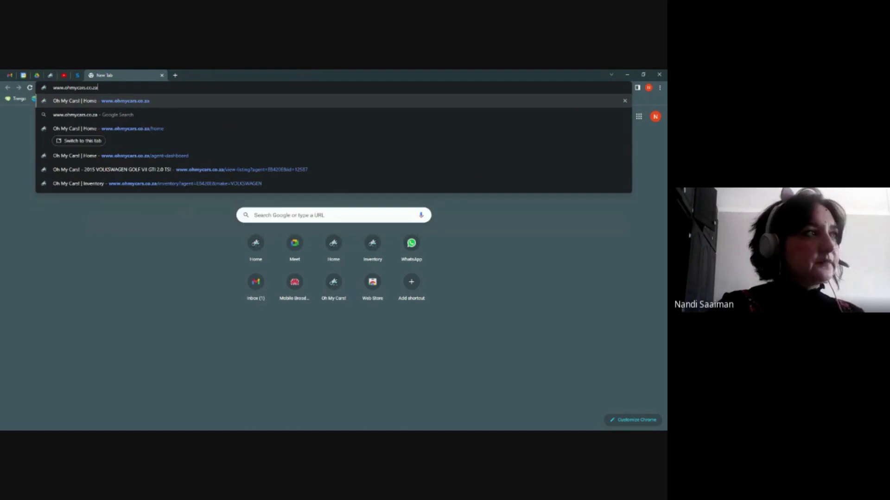
{"action": "key", "text": "Return"}
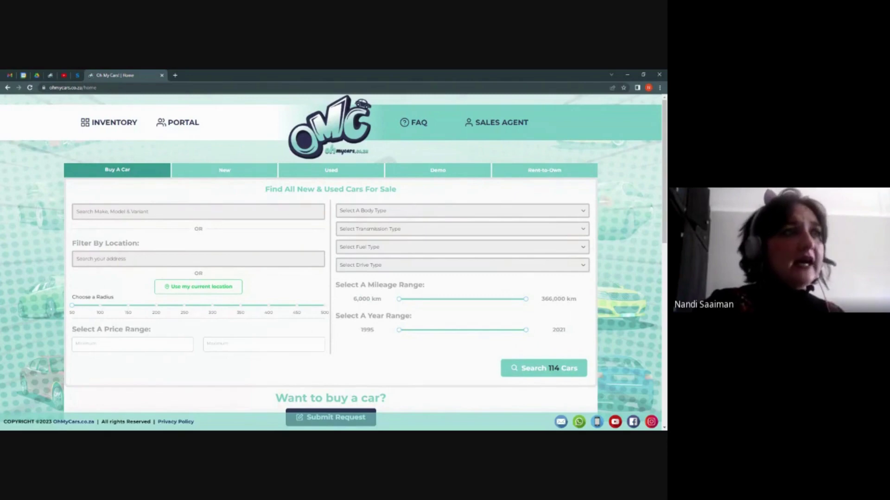
- Go to the SALES AGENT self-registration page from the top navigation
{"action": "left_click", "coordinate": [500, 126]}
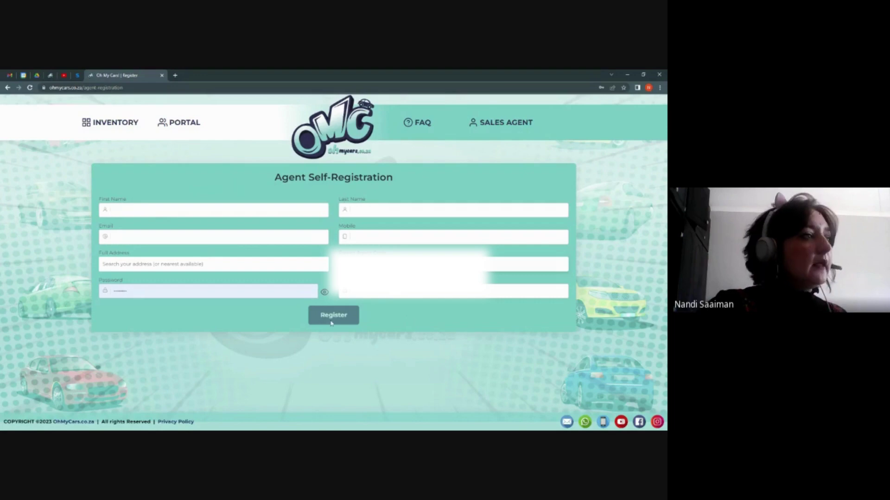
- Switch to the agent PORTAL login page
{"action": "left_click", "coordinate": [189, 125]}
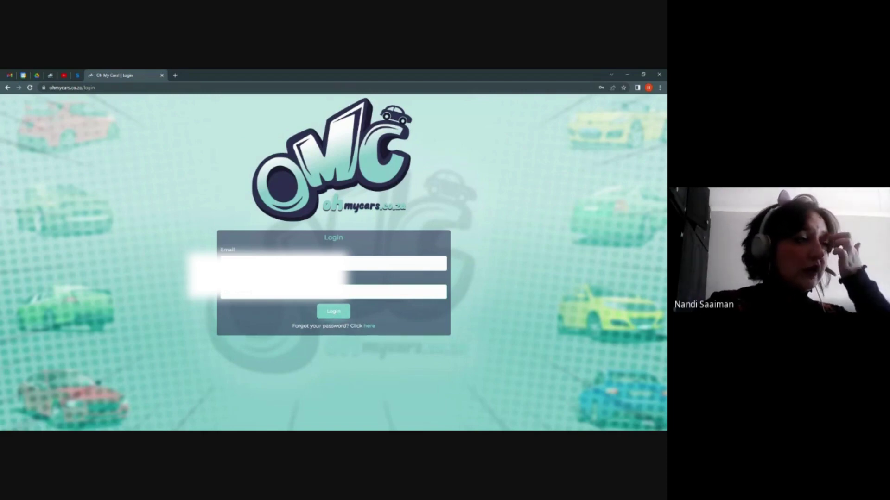
- Log in to the agent portal with the agent's email and password
{"action": "left_click", "coordinate": [334, 313]}
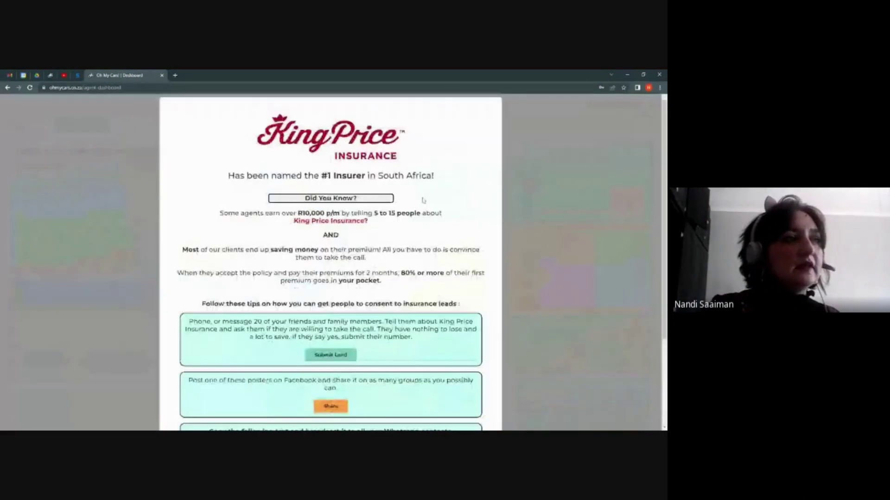
- Scroll through the King Price insurance tips, then close the popup
{"action": "scroll", "coordinate": [332, 422], "scroll_direction": "down", "scroll_amount": 3}
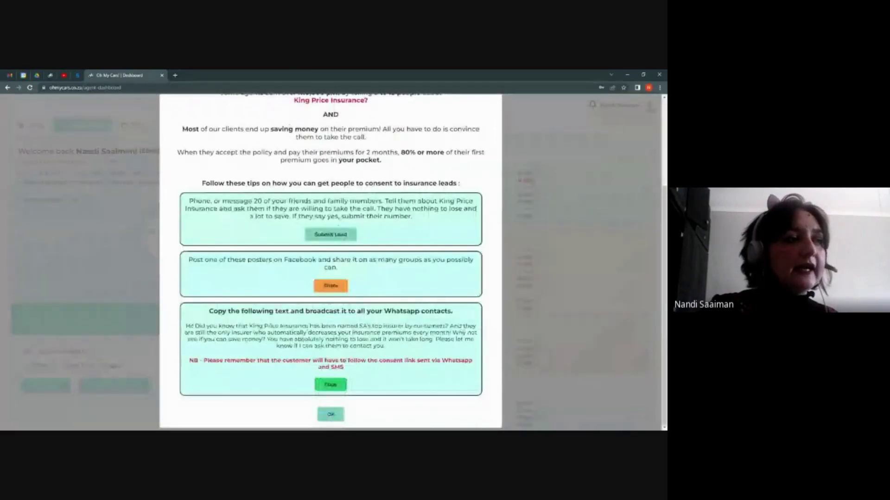
{"action": "left_click", "coordinate": [526, 304]}
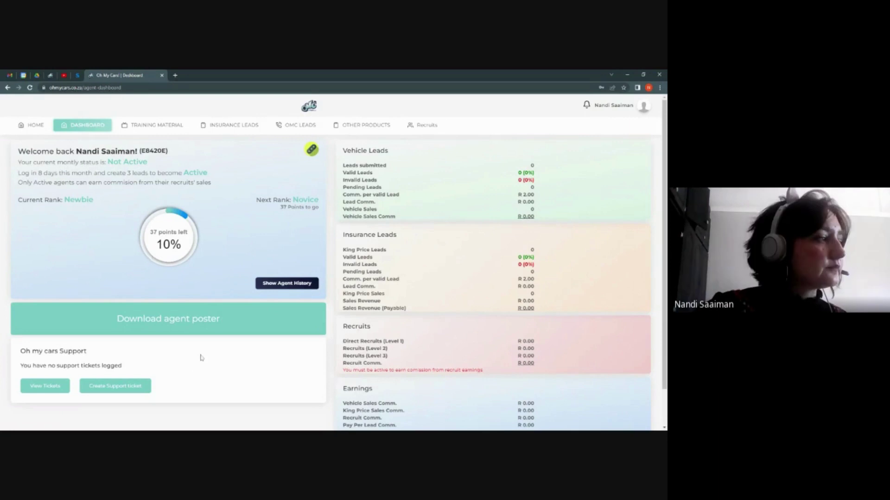
- Scroll down to the Total Earnings row and the Oh my cars Support panel
{"action": "scroll", "coordinate": [201, 358], "scroll_direction": "down", "scroll_amount": 1}
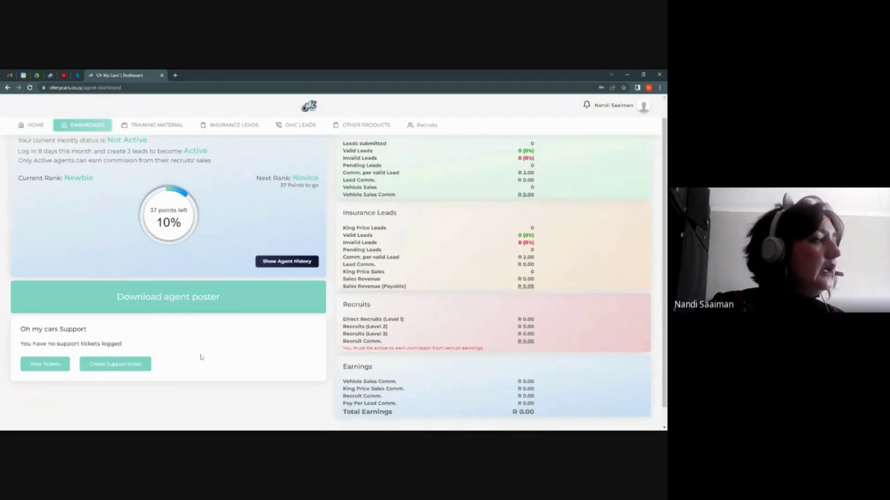
{"action": "scroll", "coordinate": [34, 329], "scroll_direction": "down", "scroll_amount": 1}
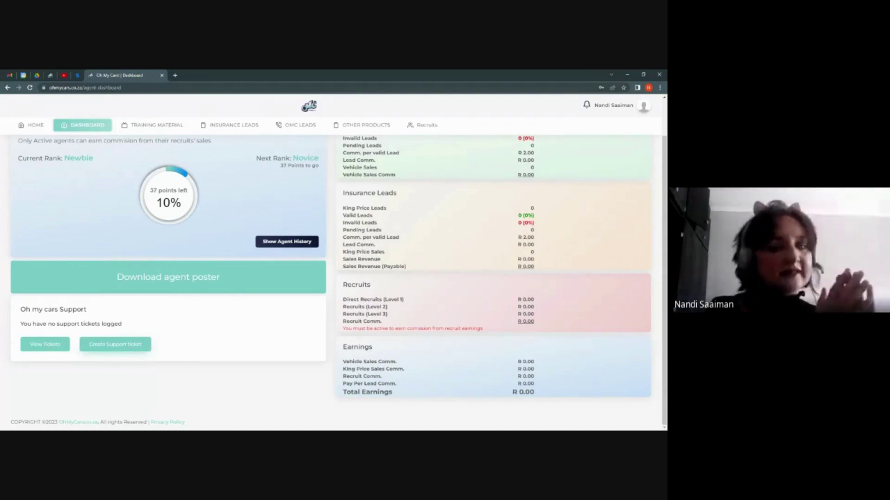
{"action": "left_click", "coordinate": [121, 348]}
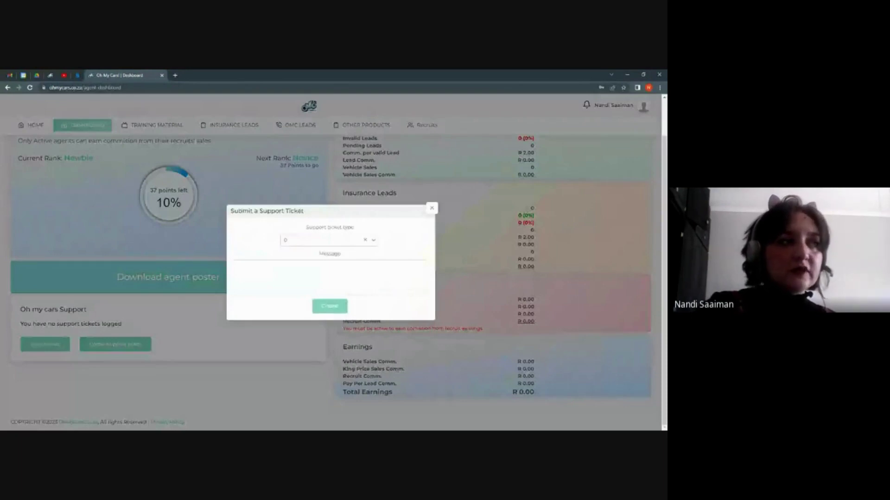
{"action": "left_click", "coordinate": [373, 240]}
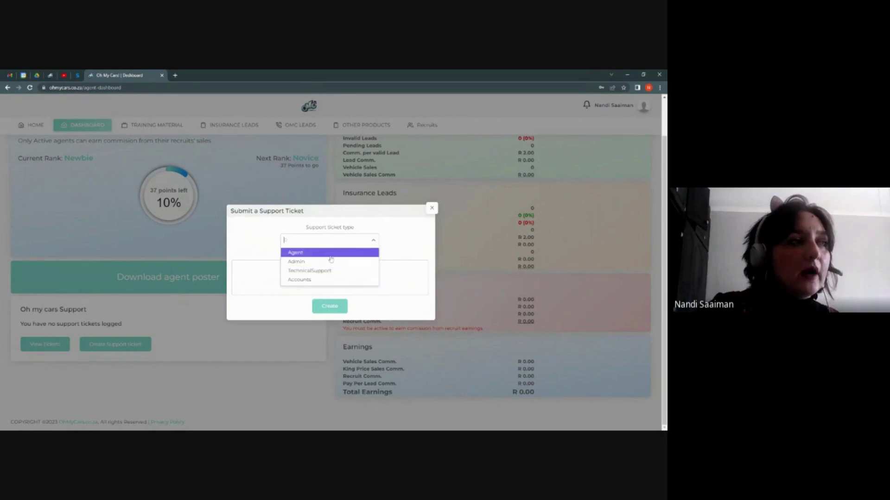
{"action": "left_click", "coordinate": [331, 254]}
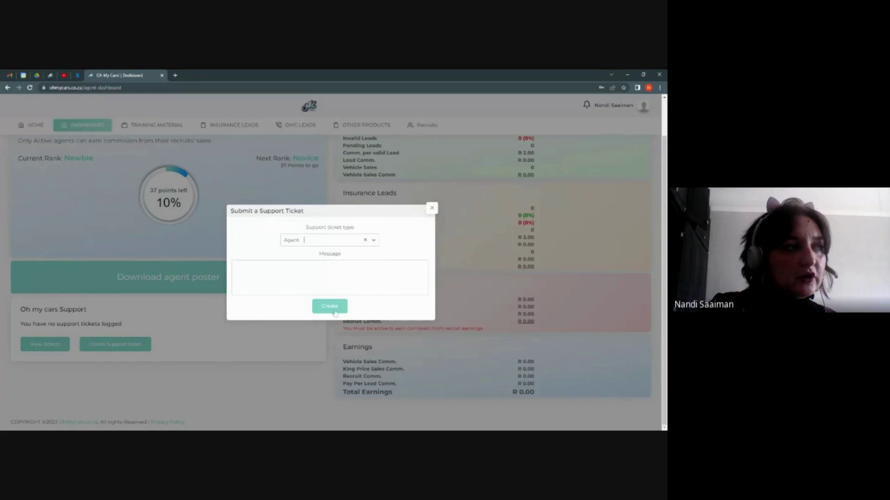
{"action": "left_click", "coordinate": [332, 306]}
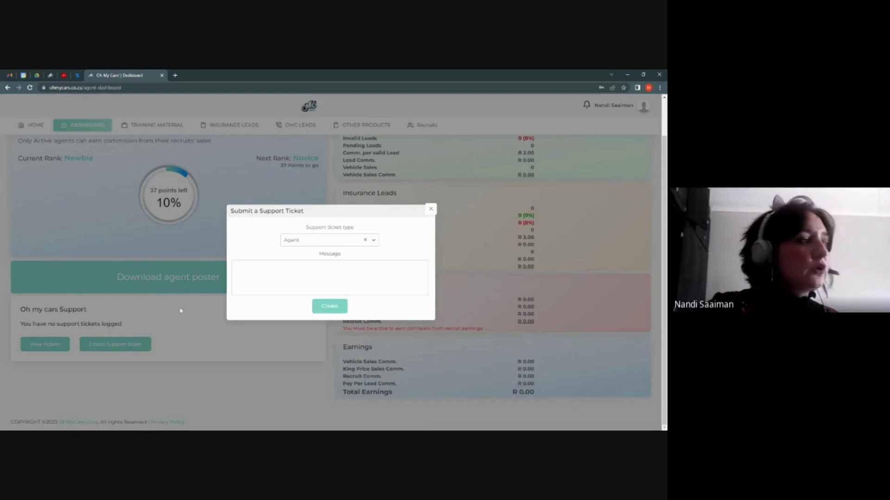
{"action": "left_click", "coordinate": [169, 331]}
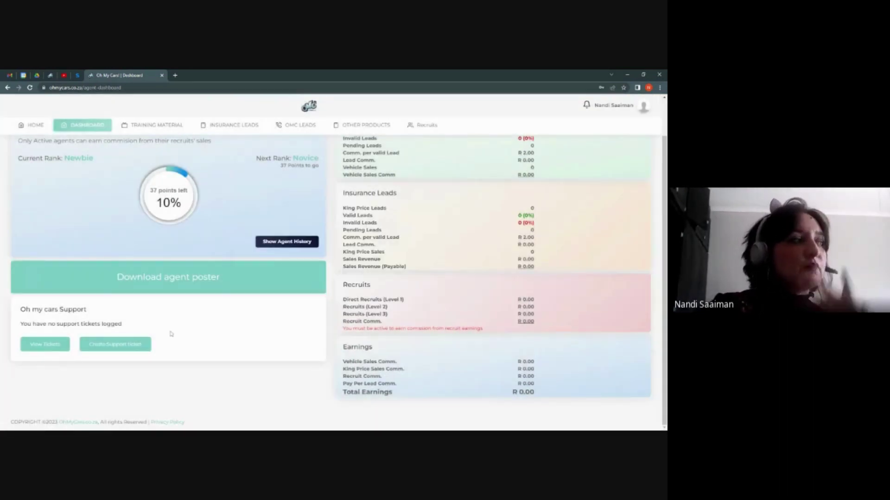
{"action": "left_click", "coordinate": [49, 346]}
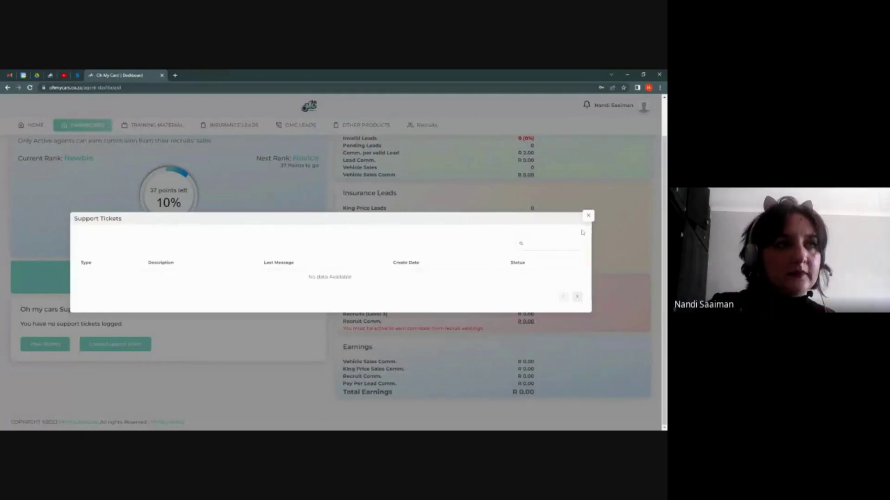
{"action": "left_click", "coordinate": [588, 215]}
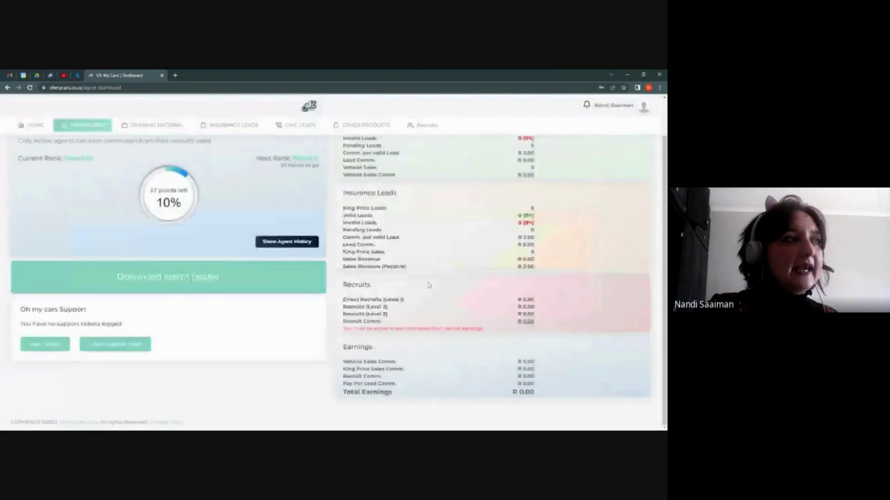
- Scroll back to the top of the agent dashboard
{"action": "scroll", "coordinate": [297, 317], "scroll_direction": "up", "scroll_amount": 1}
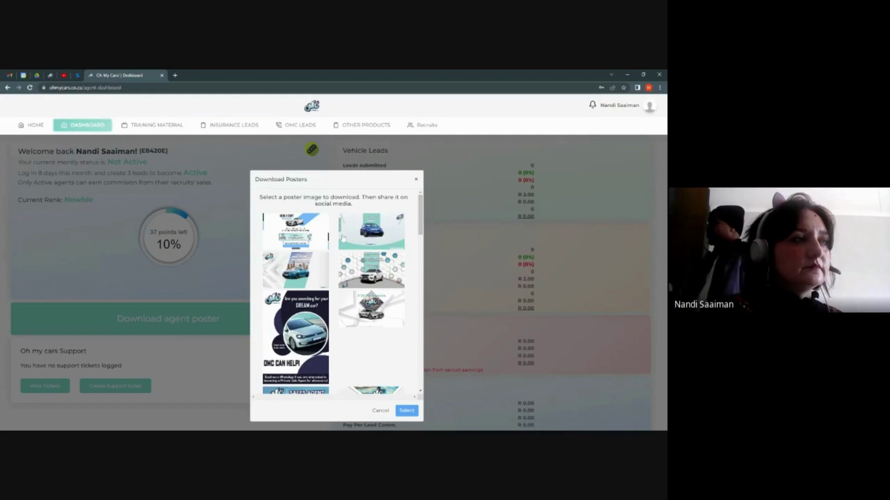
- Browse the poster gallery, choose the blue car poster and confirm it with Select
{"action": "left_click", "coordinate": [307, 240]}
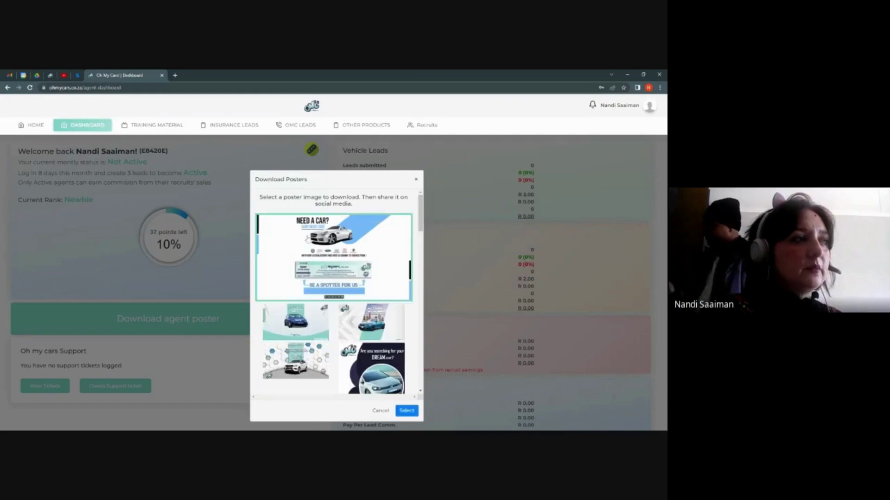
{"action": "left_click", "coordinate": [381, 271]}
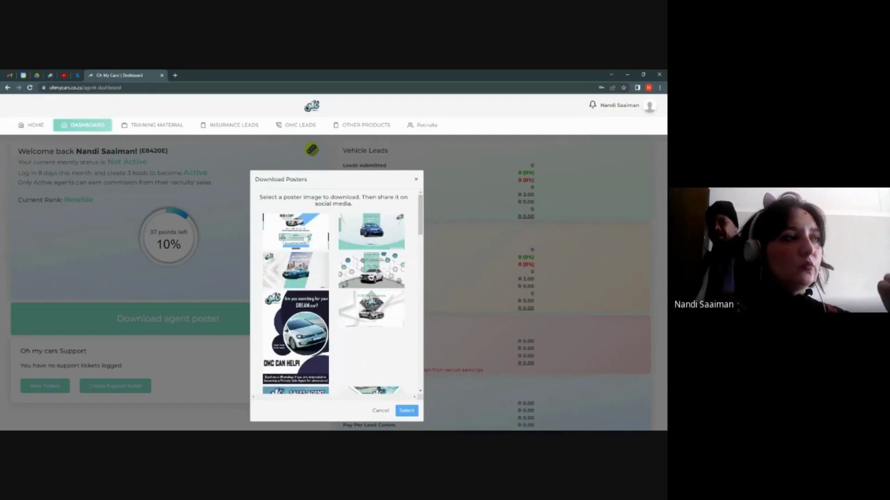
{"action": "left_click", "coordinate": [297, 231]}
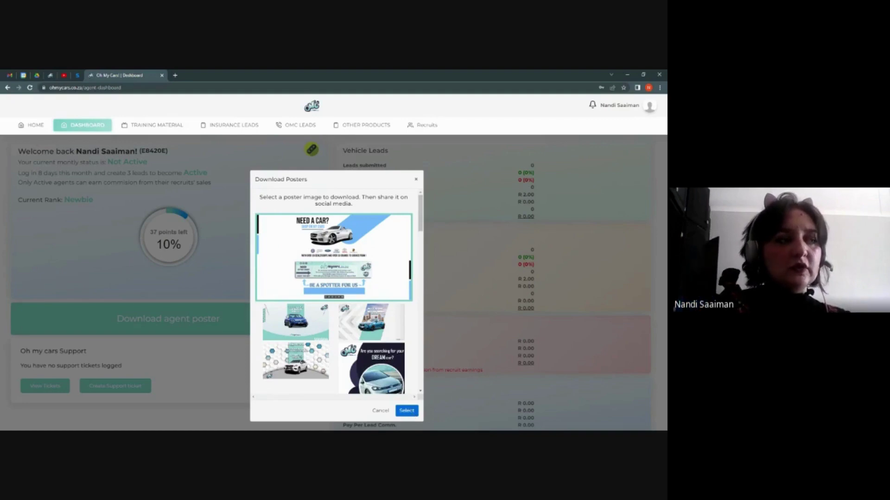
{"action": "scroll", "coordinate": [373, 333], "scroll_direction": "down", "scroll_amount": 3}
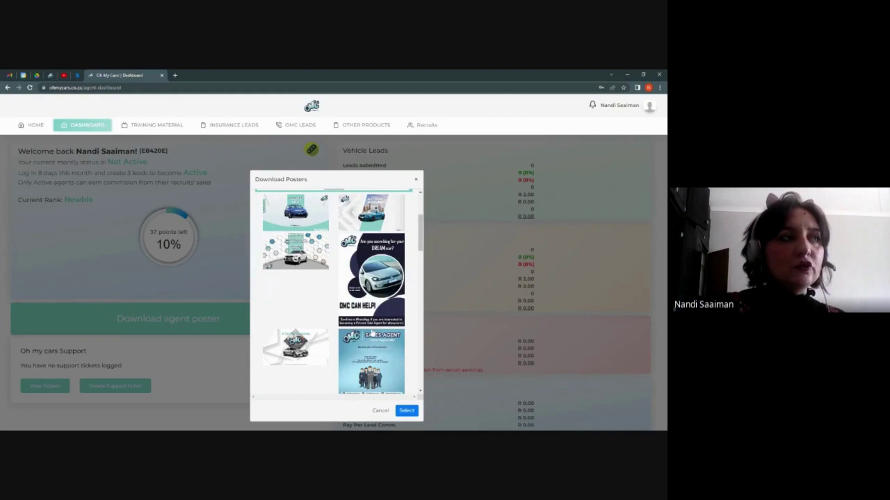
{"action": "scroll", "coordinate": [373, 333], "scroll_direction": "down", "scroll_amount": 1}
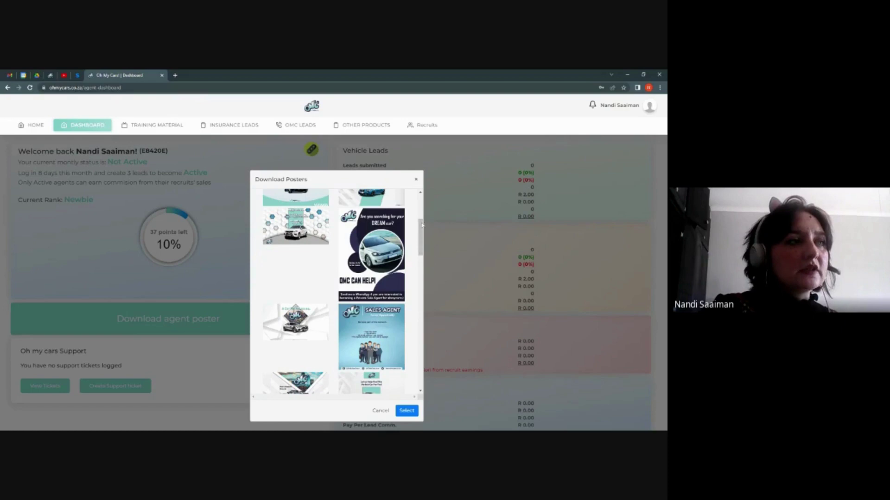
{"action": "scroll", "coordinate": [422, 226], "scroll_direction": "up", "scroll_amount": 3}
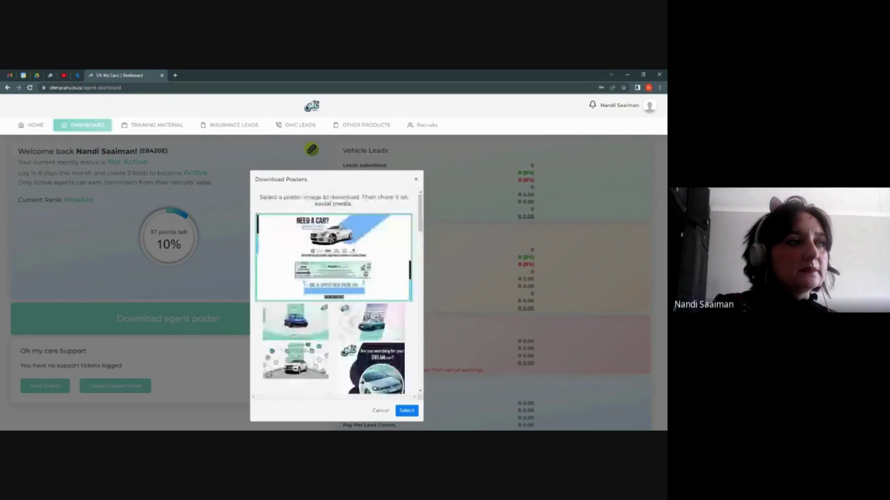
{"action": "scroll", "coordinate": [365, 327], "scroll_direction": "down", "scroll_amount": 3}
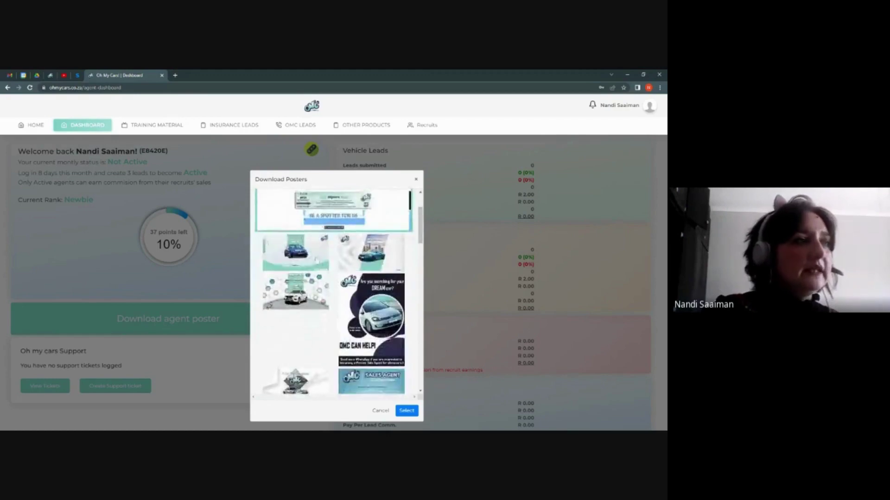
{"action": "left_click", "coordinate": [317, 259]}
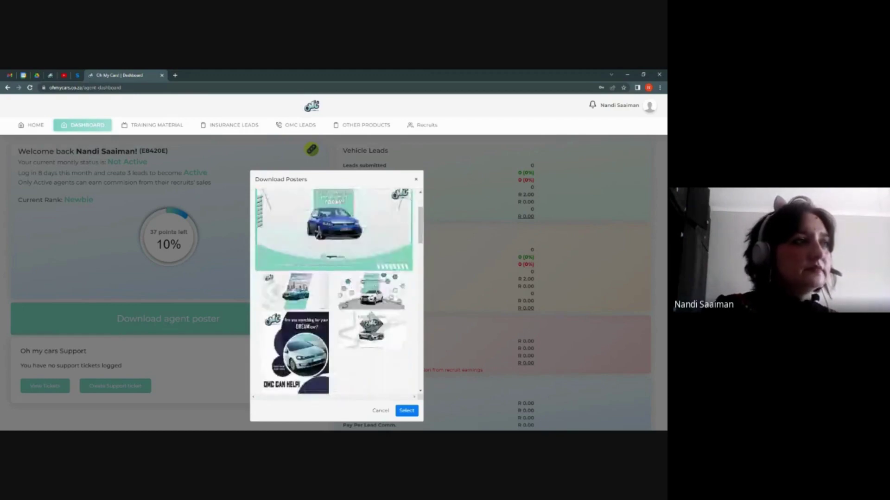
{"action": "left_click", "coordinate": [408, 412]}
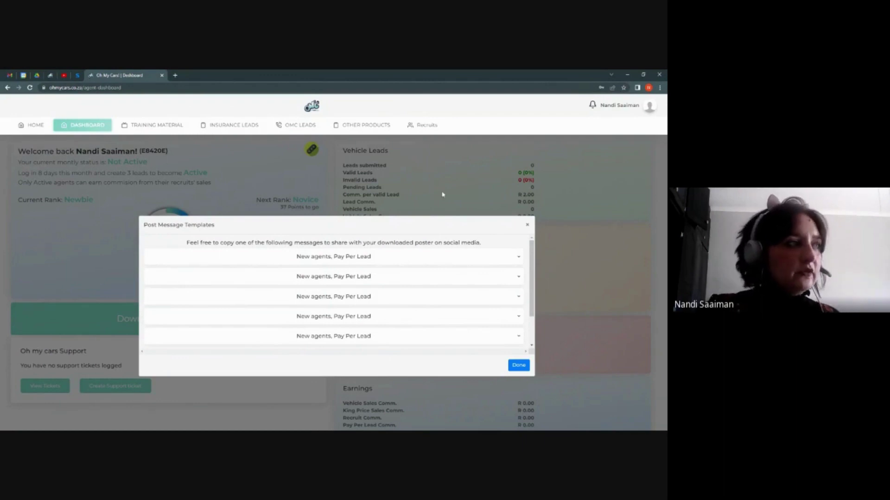
- Download the agent poster as a PNG, dismissing the Pay Per Lead message templates
{"action": "left_click", "coordinate": [518, 256]}
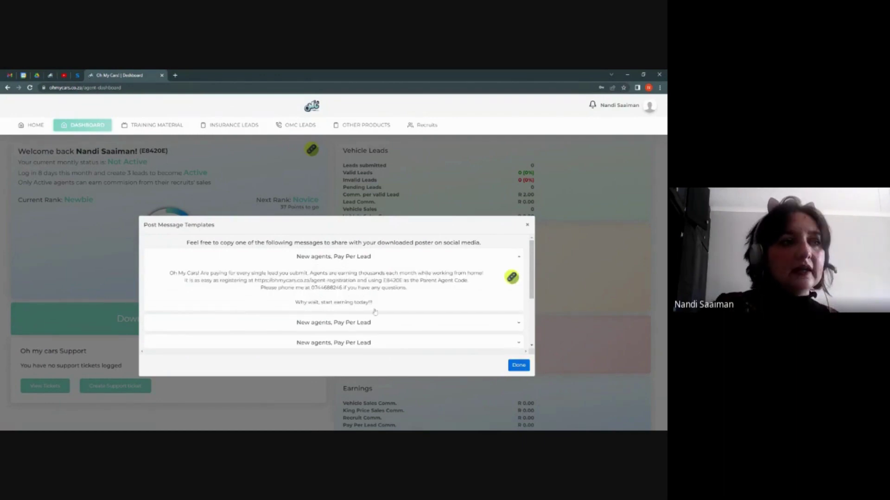
{"action": "left_click", "coordinate": [519, 366]}
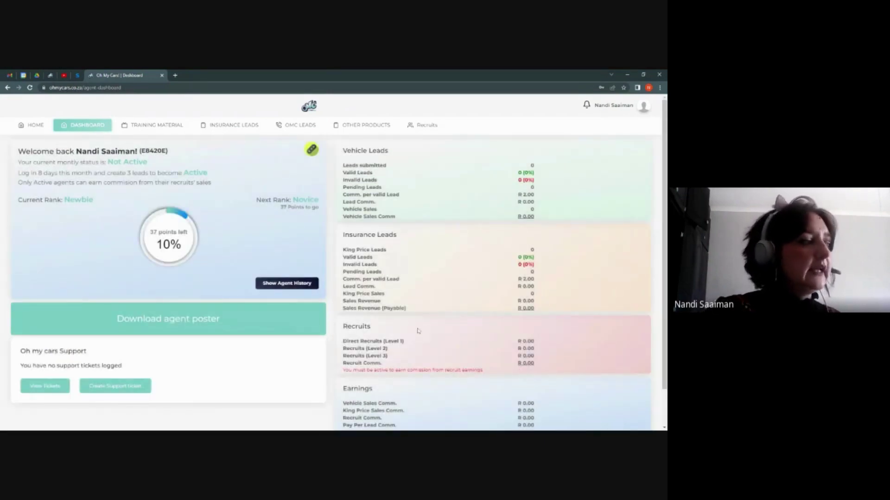
{"action": "left_click", "coordinate": [320, 319]}
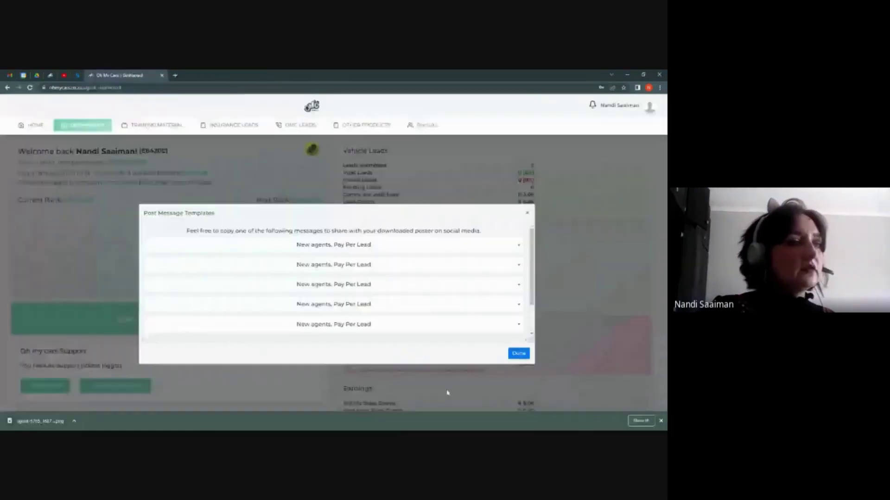
{"action": "left_click", "coordinate": [518, 353]}
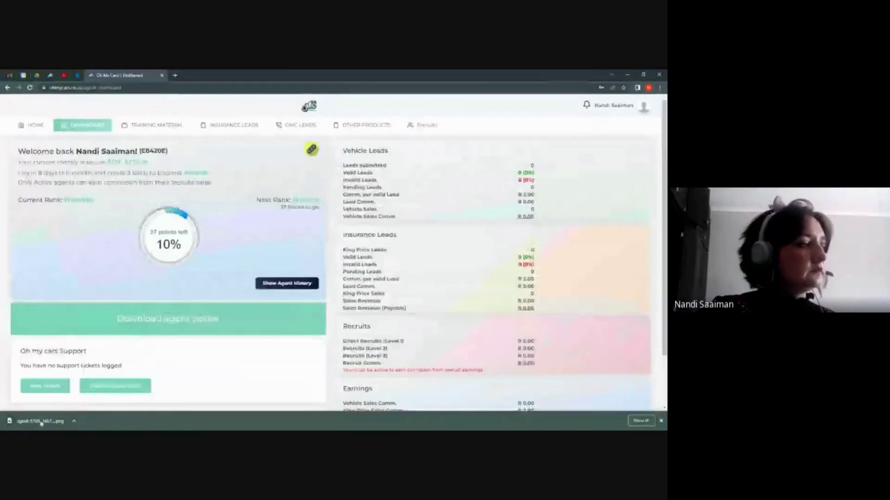
{"action": "left_click", "coordinate": [41, 423]}
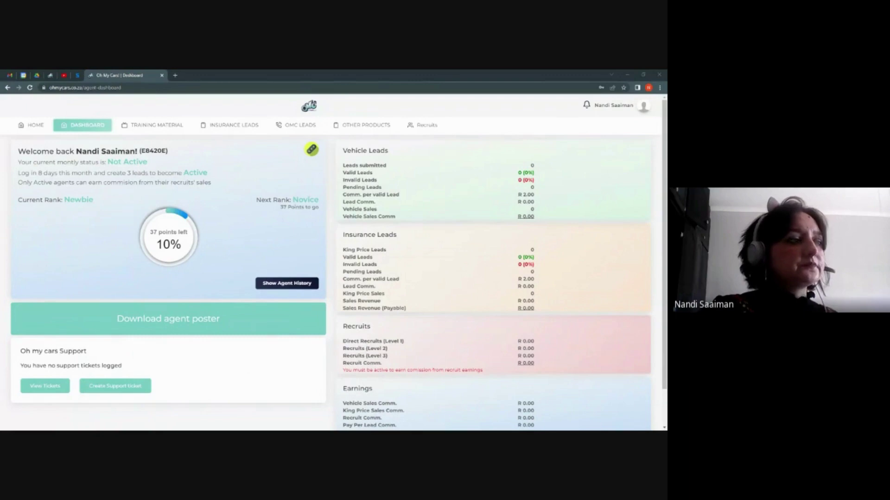
- Switch to the Photos window showing the 'Need a car?' poster
{"action": "key", "text": "alt+Tab"}
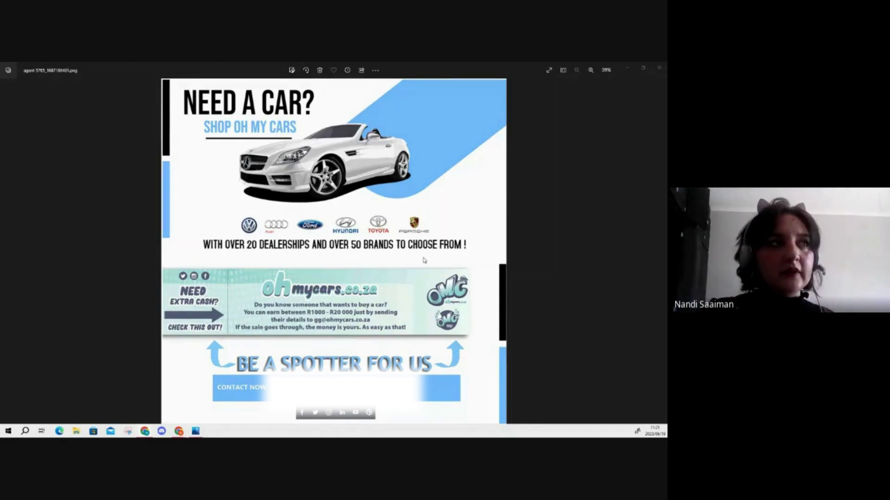
- Close the Photos window showing the points poster
{"action": "left_click", "coordinate": [658, 70]}
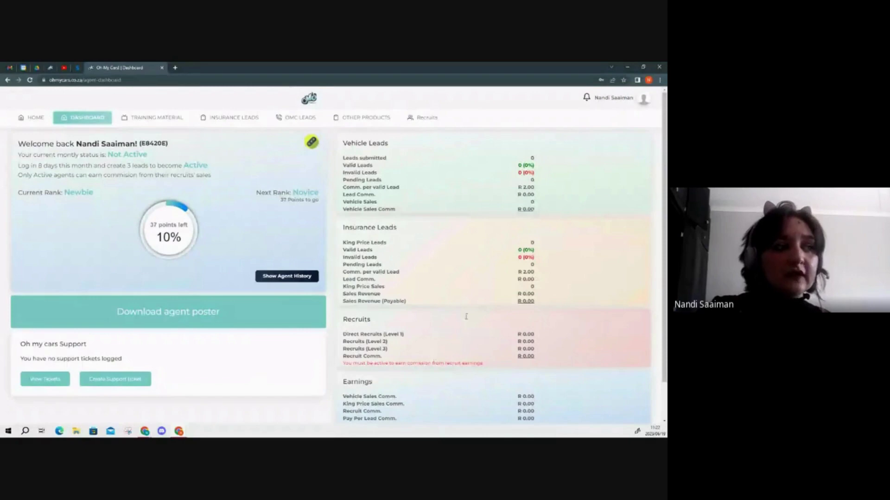
- Review the full agent dashboard, then copy the agent's personal referral link to the clipboard
{"action": "scroll", "coordinate": [470, 304], "scroll_direction": "down", "scroll_amount": 1}
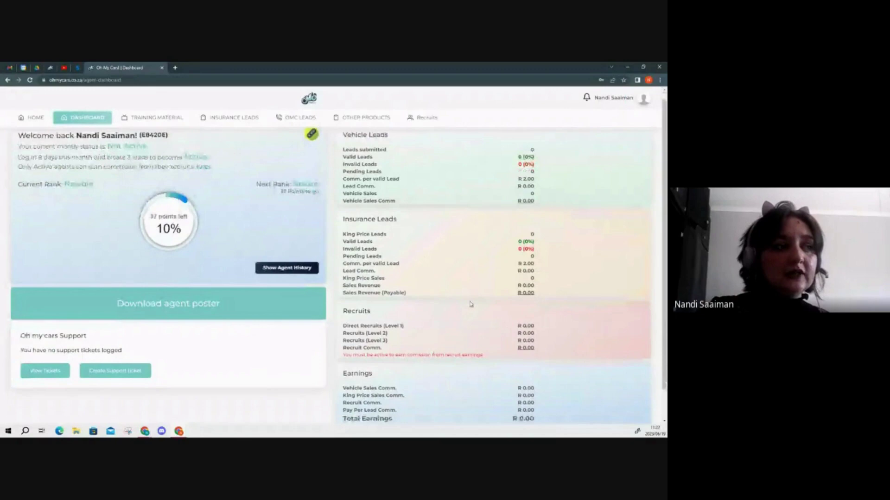
{"action": "scroll", "coordinate": [470, 305], "scroll_direction": "down", "scroll_amount": 1}
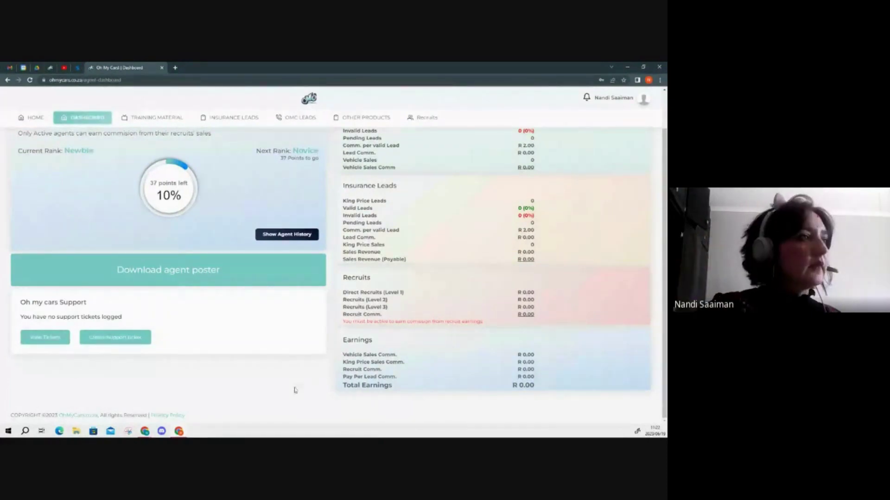
{"action": "scroll", "coordinate": [285, 372], "scroll_direction": "up", "scroll_amount": 1}
{"action": "scroll", "coordinate": [285, 371], "scroll_direction": "up", "scroll_amount": 1}
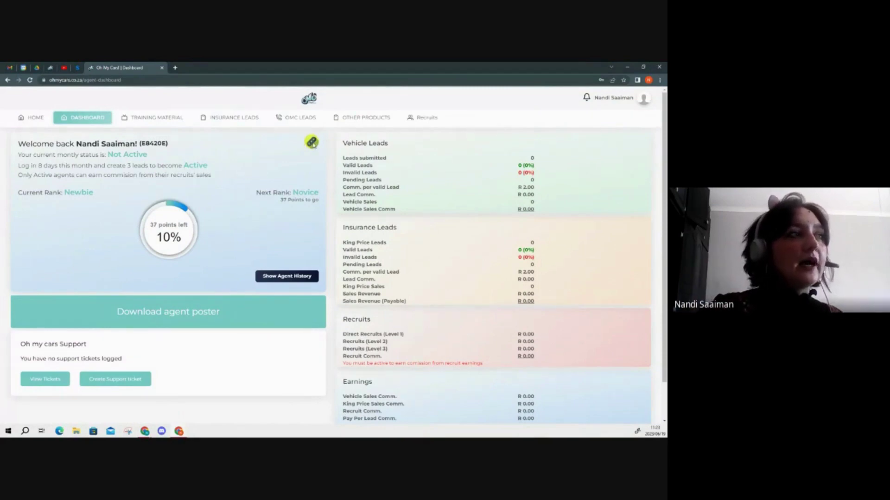
{"action": "left_click", "coordinate": [312, 143]}
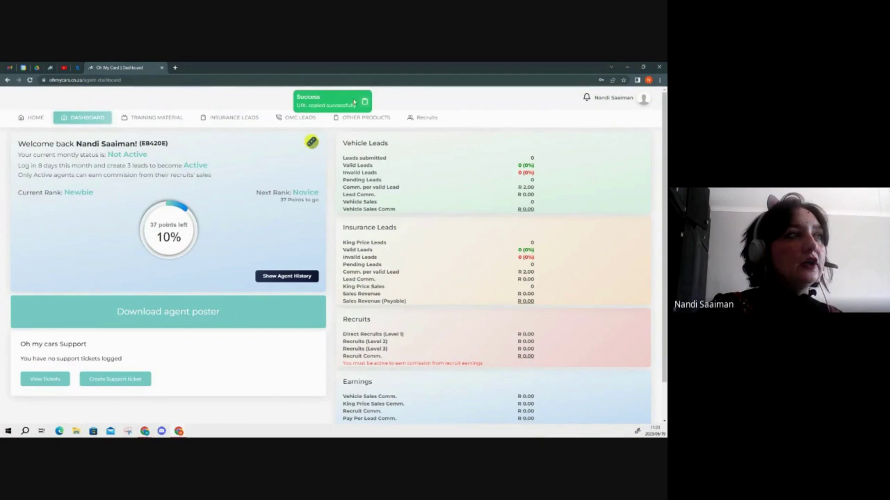
- Paste the copied agent referral link into a new Chrome tab and load it
{"action": "left_click", "coordinate": [175, 68]}
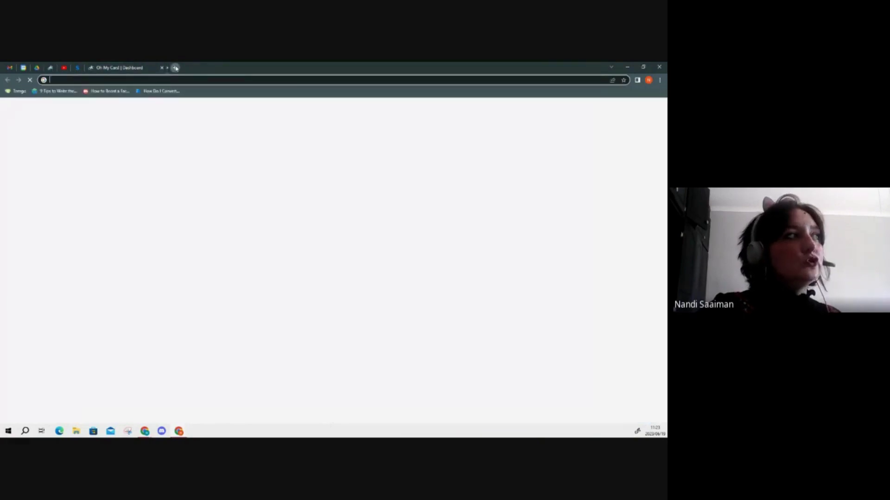
{"action": "left_click", "coordinate": [188, 79]}
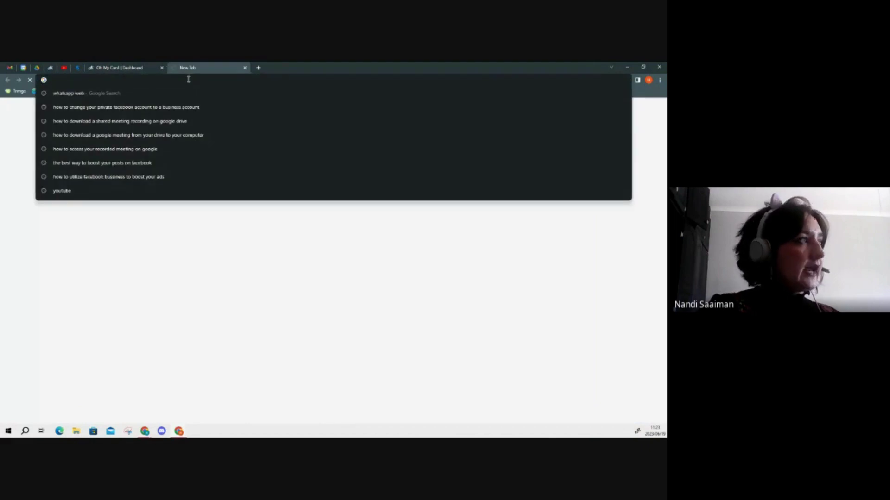
{"action": "key", "text": "Return"}
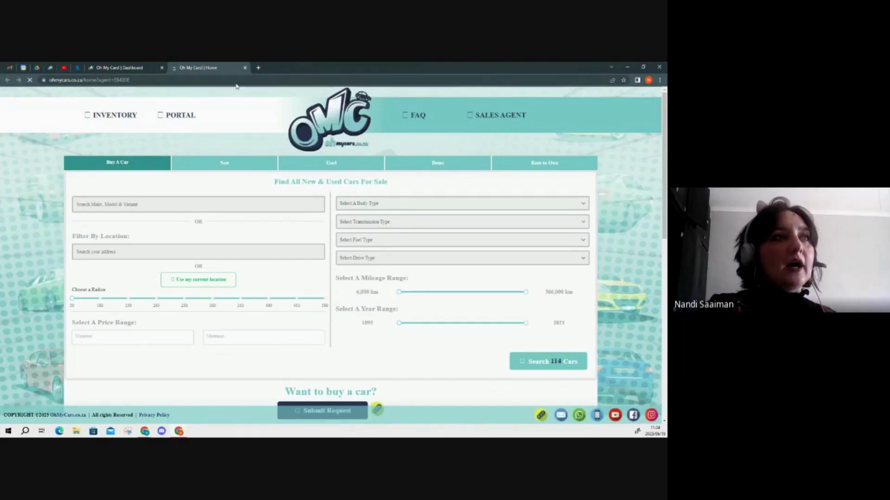
- Close the extra Home tab, go to the home page, and select the make/model search field
{"action": "left_click", "coordinate": [245, 68]}
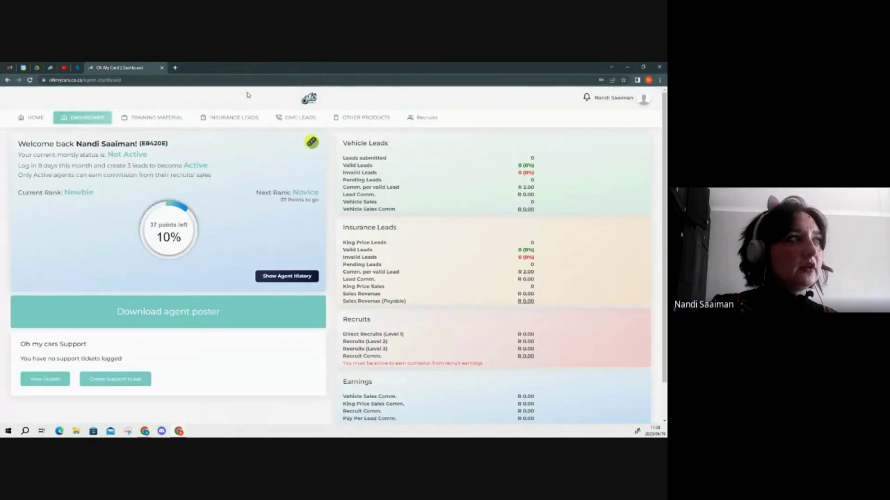
{"action": "left_click", "coordinate": [30, 114]}
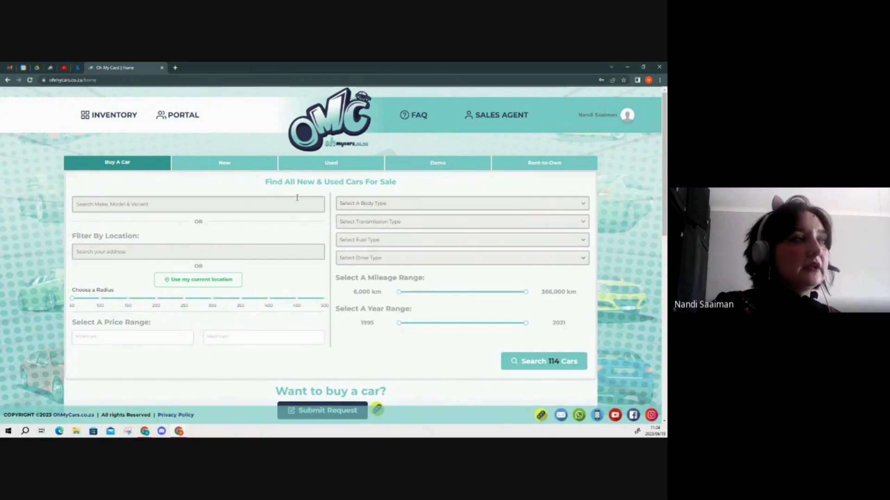
{"action": "left_click", "coordinate": [147, 205]}
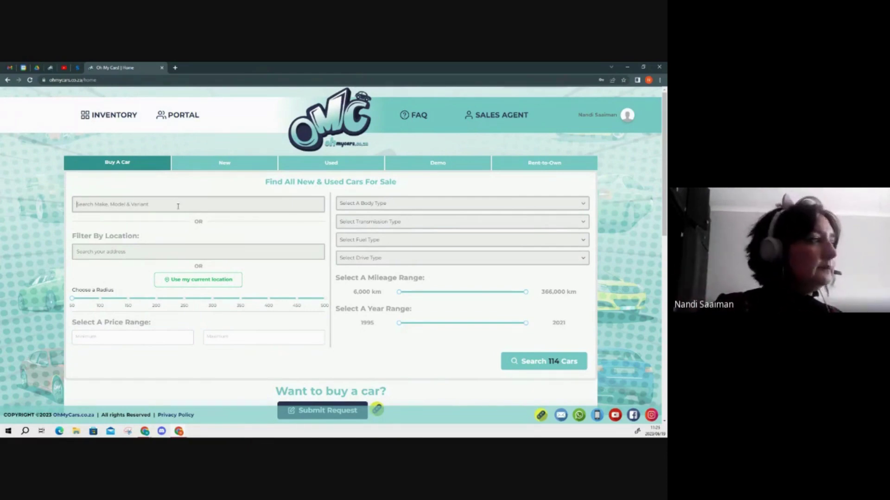
- Search for Toyota with a 105000 minimum and a 200,000 maximum price
{"action": "left_click", "coordinate": [178, 207]}
{"action": "type", "text": "To"}
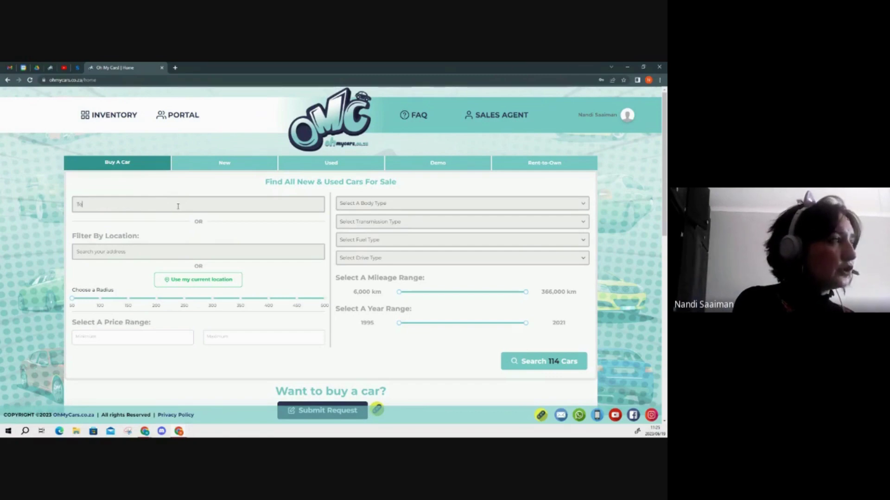
{"action": "type", "text": "yota"}
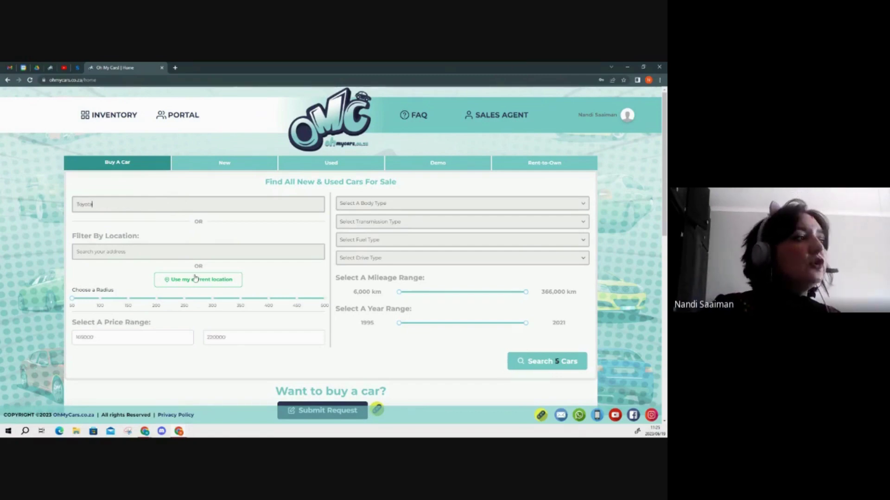
{"action": "left_click", "coordinate": [195, 252]}
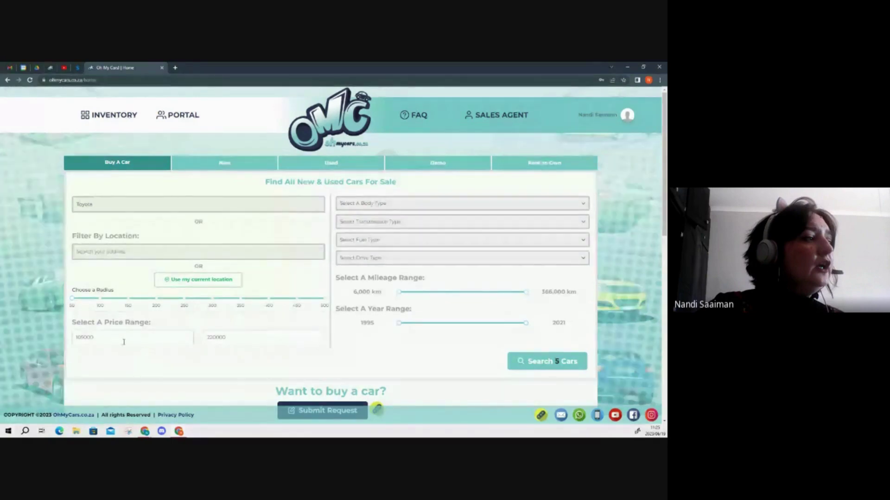
{"action": "left_click_drag", "start_coordinate": [70, 336], "coordinate": [113, 357]}
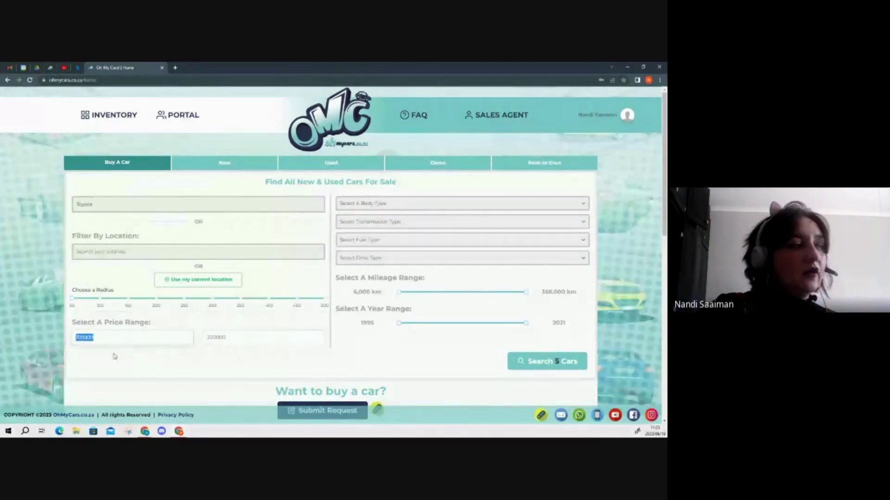
{"action": "double_click", "coordinate": [218, 338]}
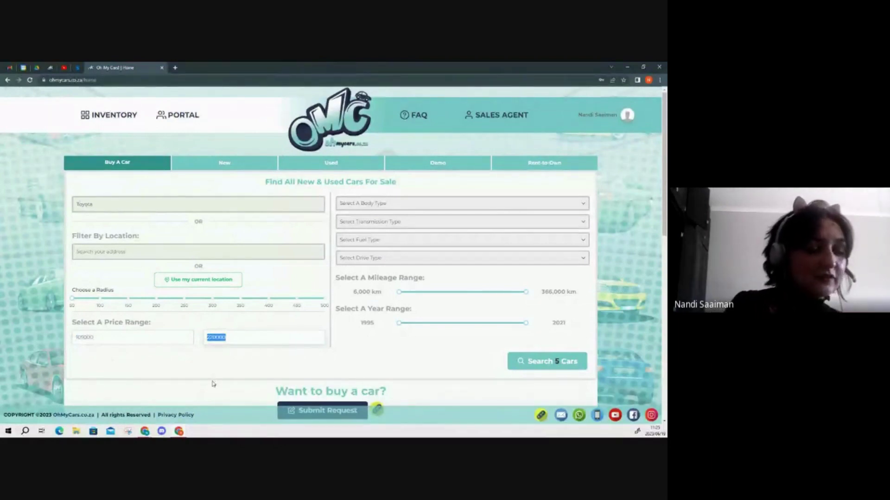
{"action": "type", "text": "200,"}
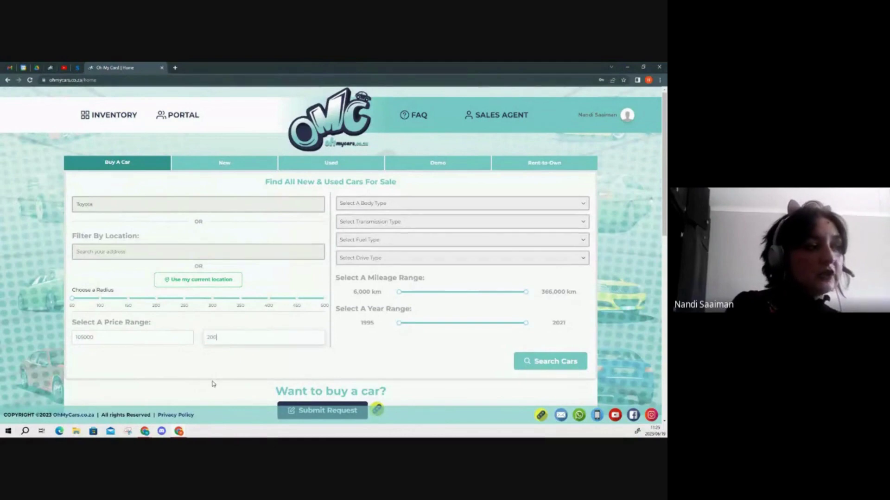
{"action": "type", "text": "000"}
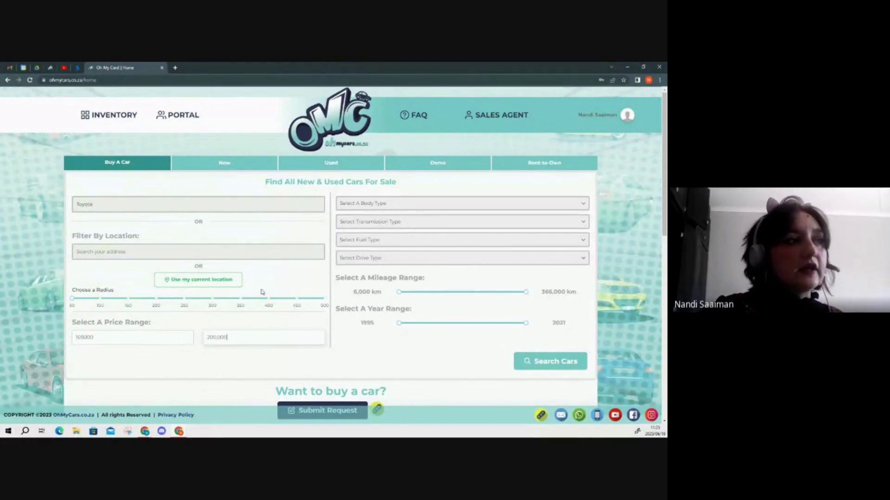
{"action": "left_click", "coordinate": [417, 205]}
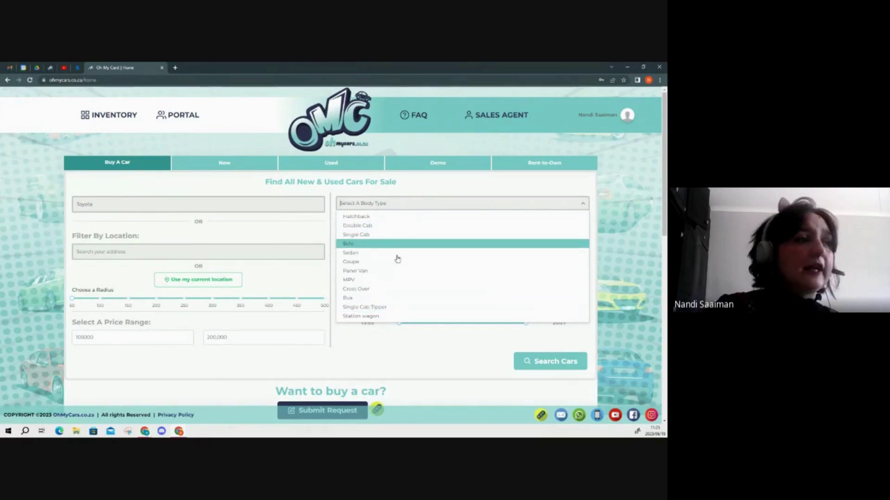
{"action": "left_click", "coordinate": [421, 362]}
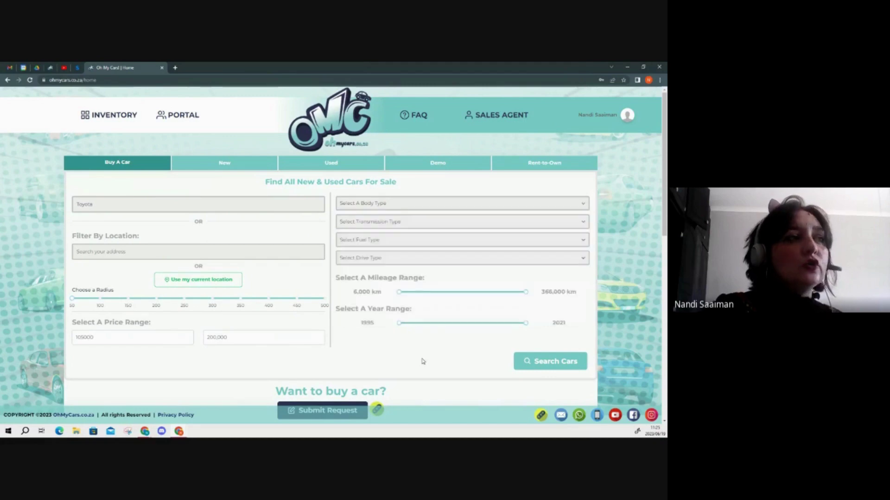
{"action": "left_click", "coordinate": [394, 222]}
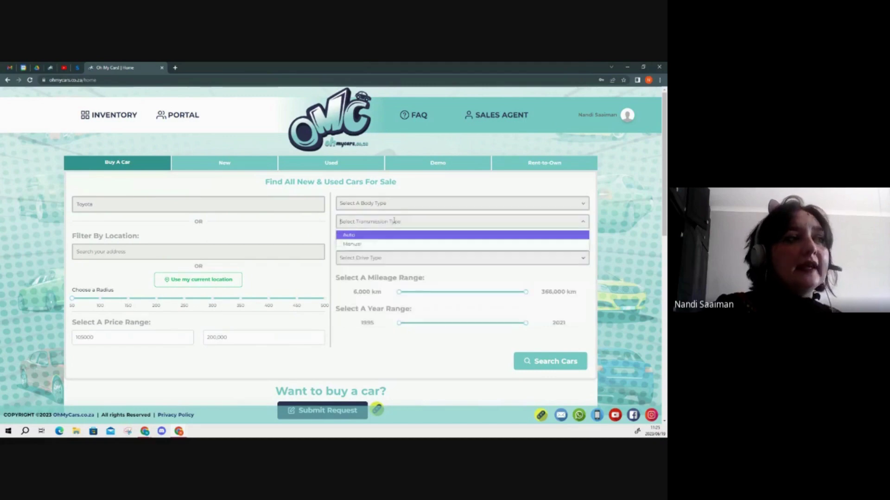
{"action": "left_click", "coordinate": [395, 244]}
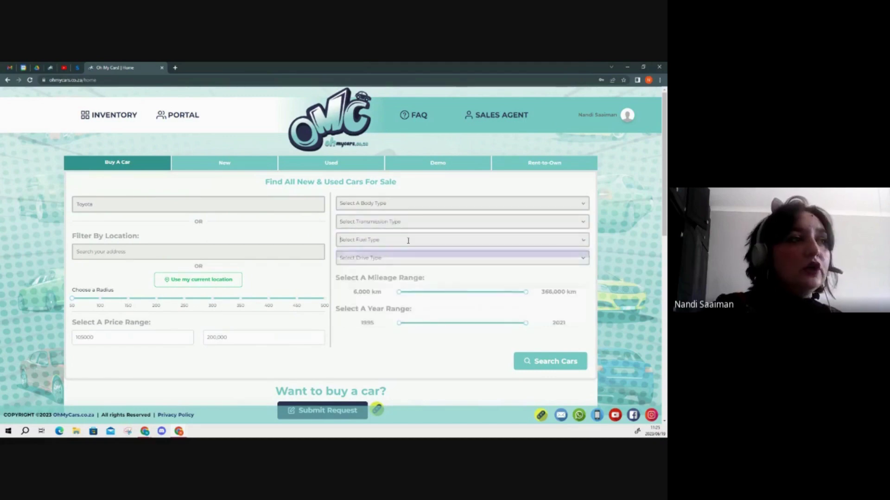
{"action": "left_click", "coordinate": [408, 241]}
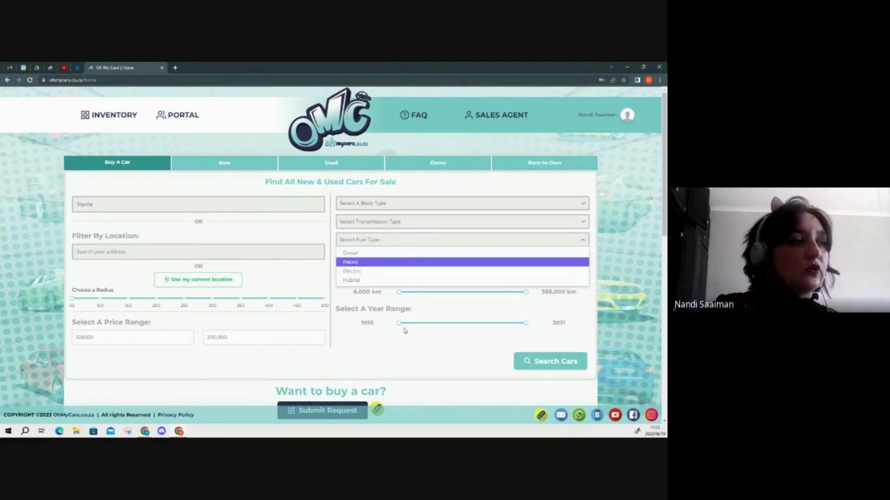
{"action": "left_click", "coordinate": [407, 263]}
{"action": "left_click", "coordinate": [408, 258]}
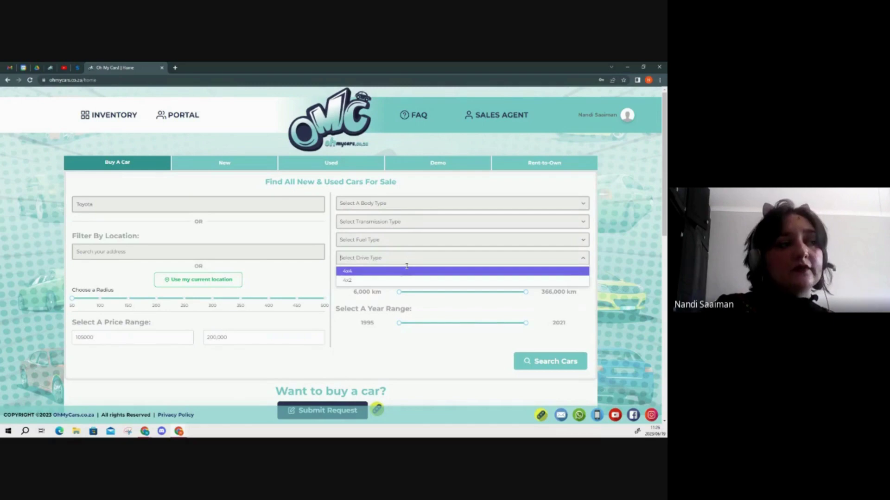
{"action": "left_click", "coordinate": [413, 363]}
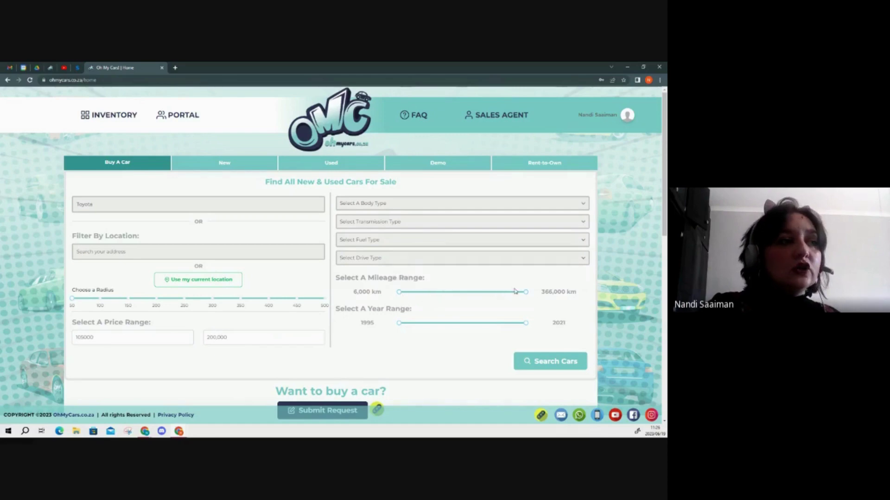
- Cap mileage at 300,000 km and restrict the year range to 2011 onward
{"action": "mouse_move", "coordinate": [526, 296]}
{"action": "left_click_drag", "start_coordinate": [517, 294], "coordinate": [503, 293]}
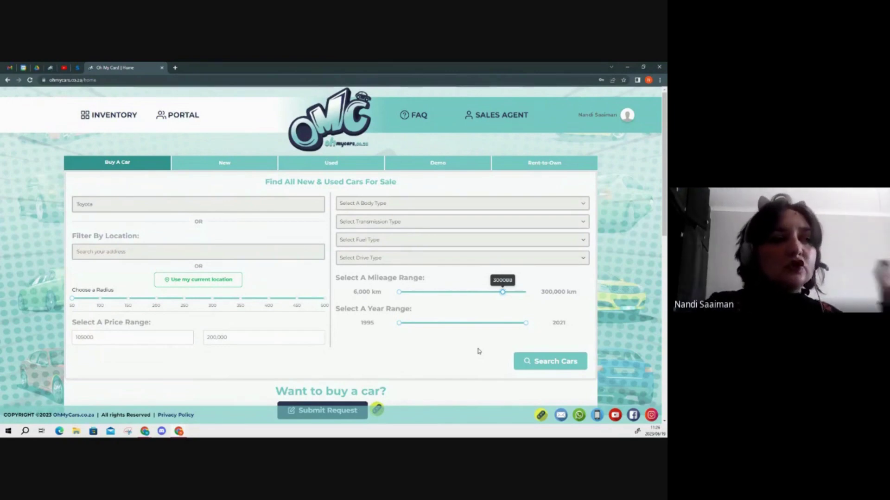
{"action": "left_click", "coordinate": [406, 325]}
{"action": "left_click_drag", "start_coordinate": [406, 325], "coordinate": [472, 327]}
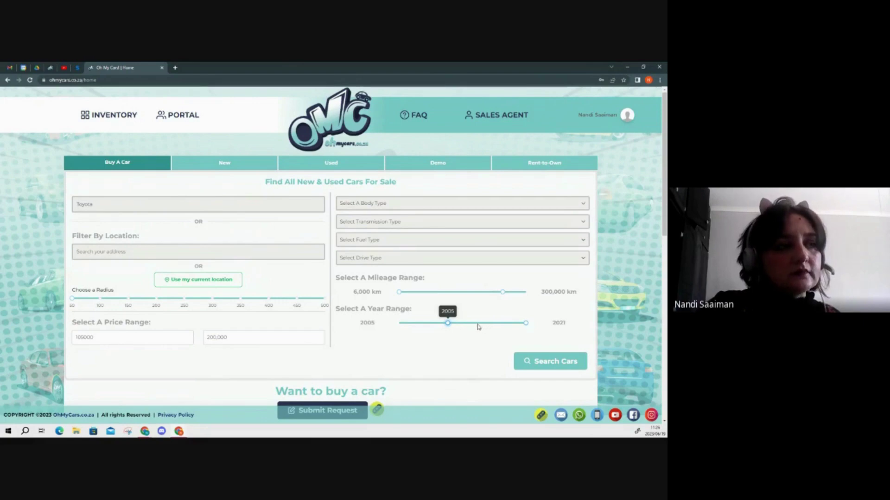
{"action": "left_click_drag", "start_coordinate": [449, 323], "coordinate": [477, 324]}
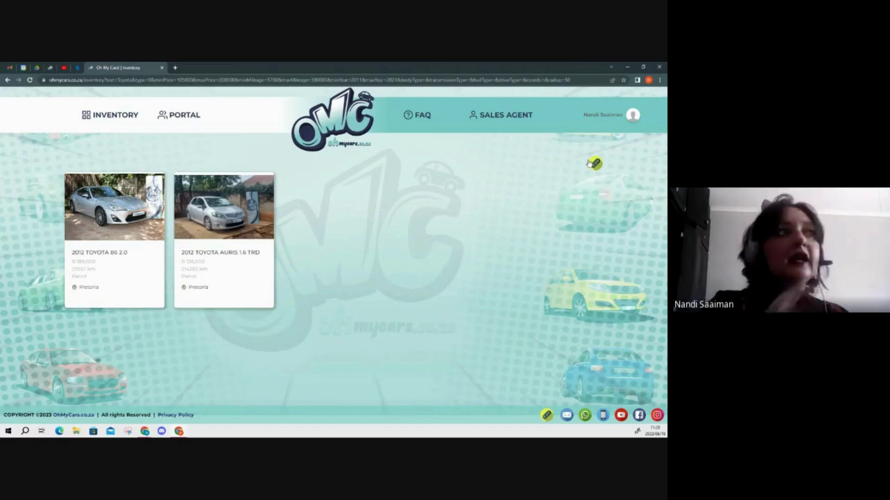
- Open the 2012 Toyota 86 2.0 listing, priced R 189,000, from the results
{"action": "left_click", "coordinate": [593, 164]}
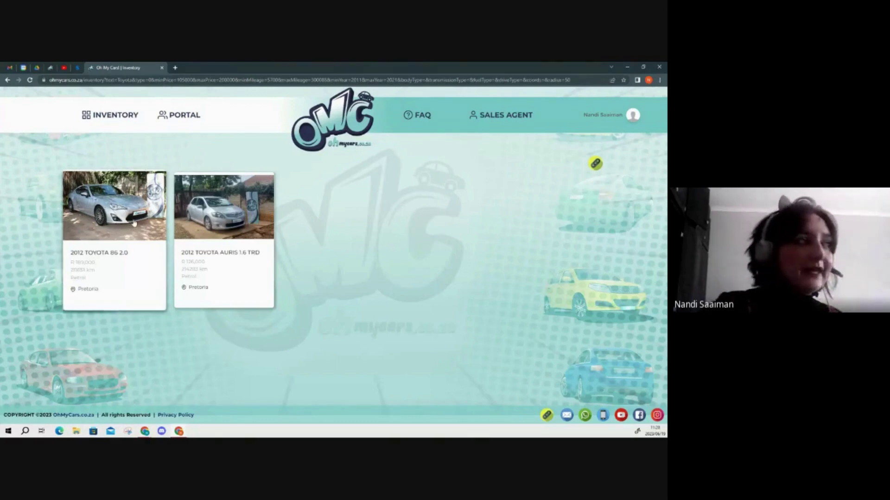
{"action": "left_click", "coordinate": [134, 222]}
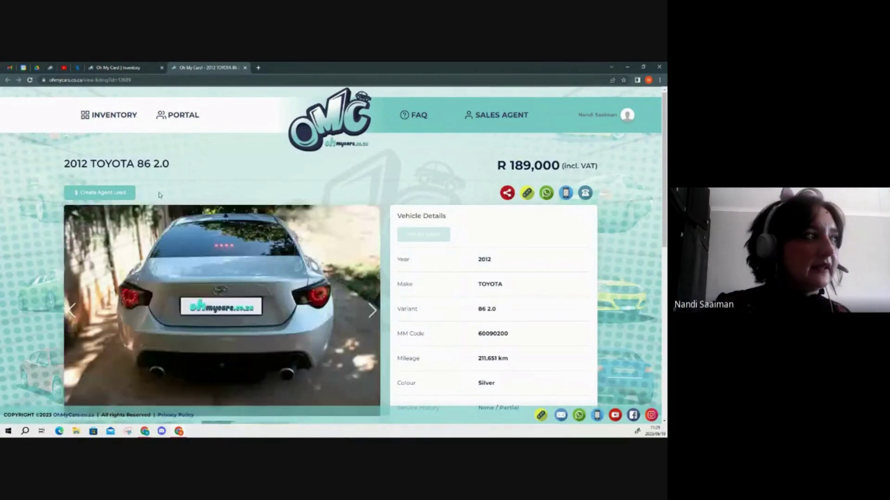
- Create an agent lead for the 2012 Toyota 86 2.0, bringing up its Vehicle Enquiry form
{"action": "left_click", "coordinate": [101, 194]}
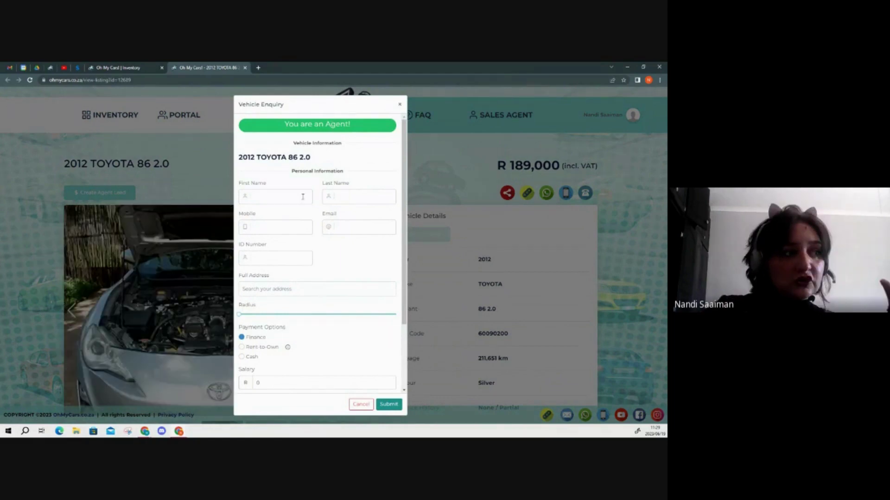
- Scroll the Toyota 86 enquiry form down to the Deposit Amount, blacklisted question and Message fields
{"action": "scroll", "coordinate": [303, 351], "scroll_direction": "down", "scroll_amount": 1}
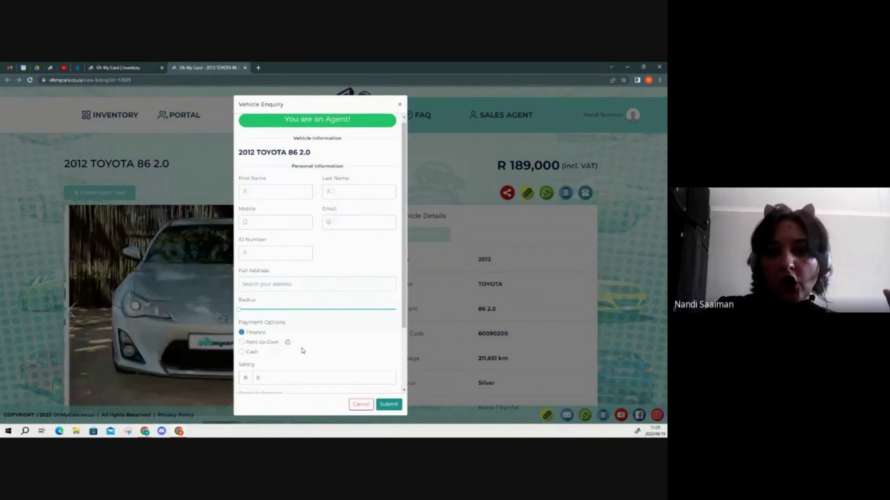
{"action": "scroll", "coordinate": [303, 350], "scroll_direction": "down", "scroll_amount": 2}
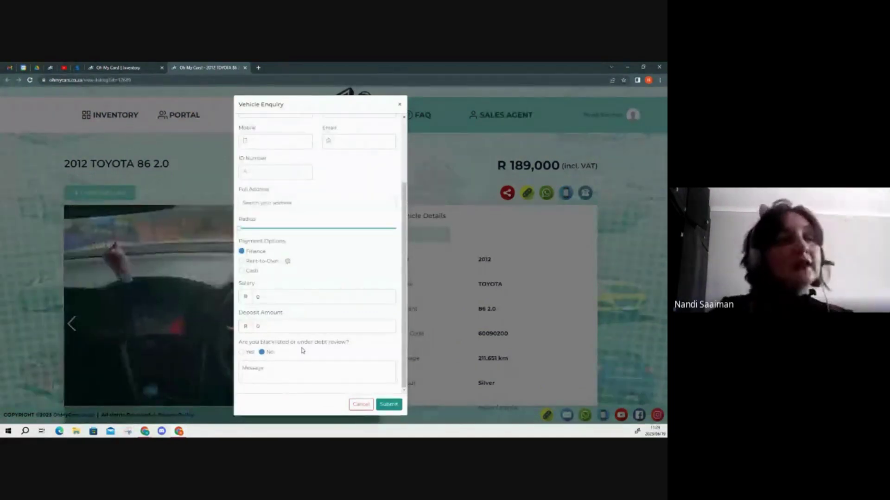
{"action": "scroll", "coordinate": [325, 292], "scroll_direction": "up", "scroll_amount": 3}
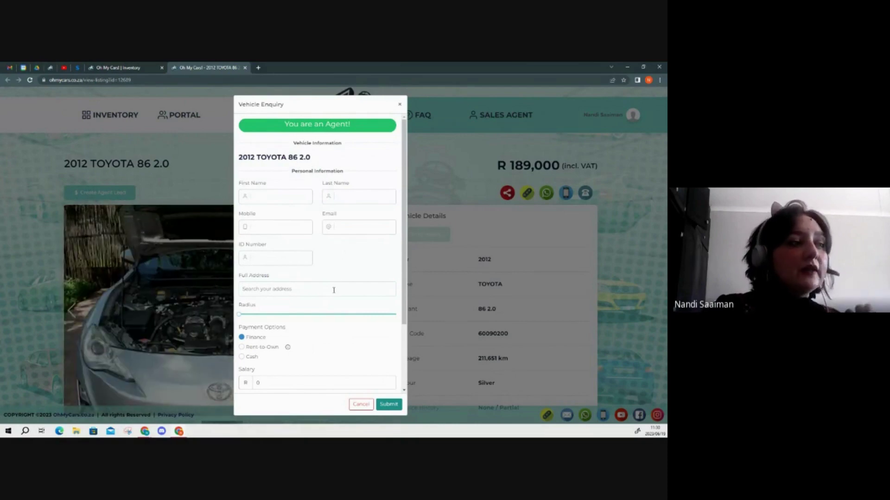
{"action": "scroll", "coordinate": [334, 290], "scroll_direction": "down", "scroll_amount": 2}
{"action": "scroll", "coordinate": [334, 290], "scroll_direction": "down", "scroll_amount": 1}
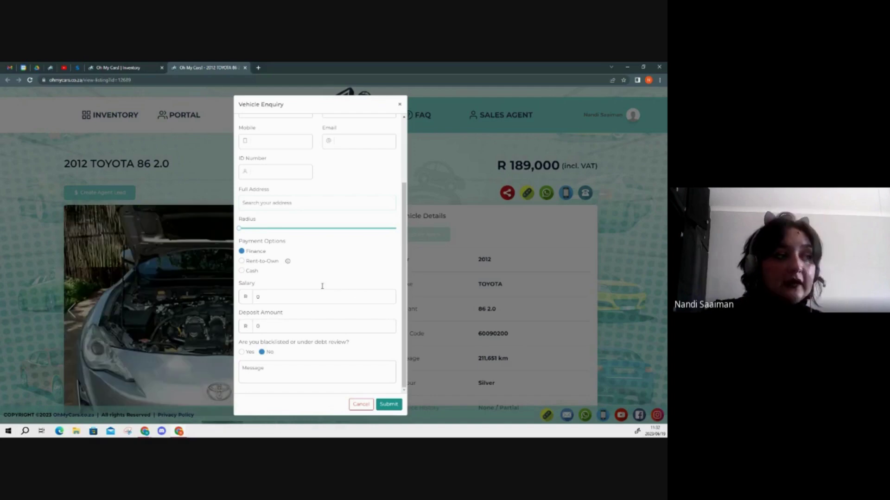
{"action": "left_click", "coordinate": [290, 329]}
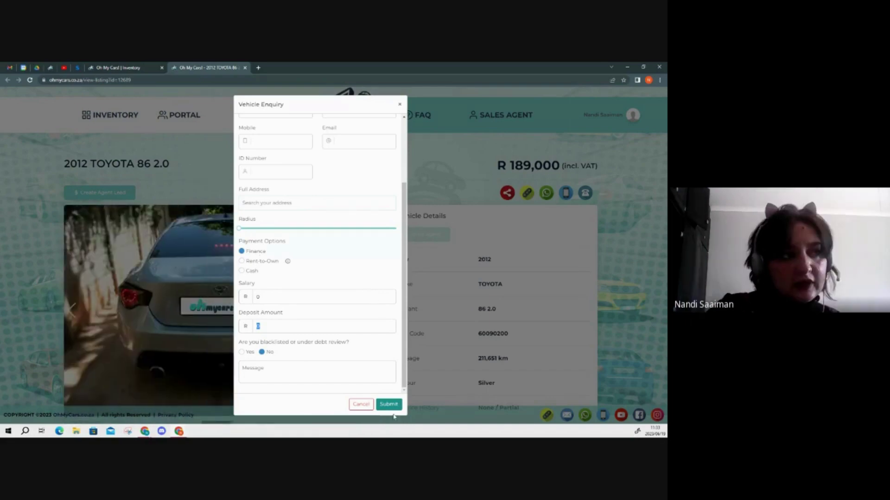
{"action": "left_click", "coordinate": [440, 202]}
- Cancel the Vehicle Enquiry without submitting and close the Toyota 86 listing tab
{"action": "left_click", "coordinate": [441, 202]}
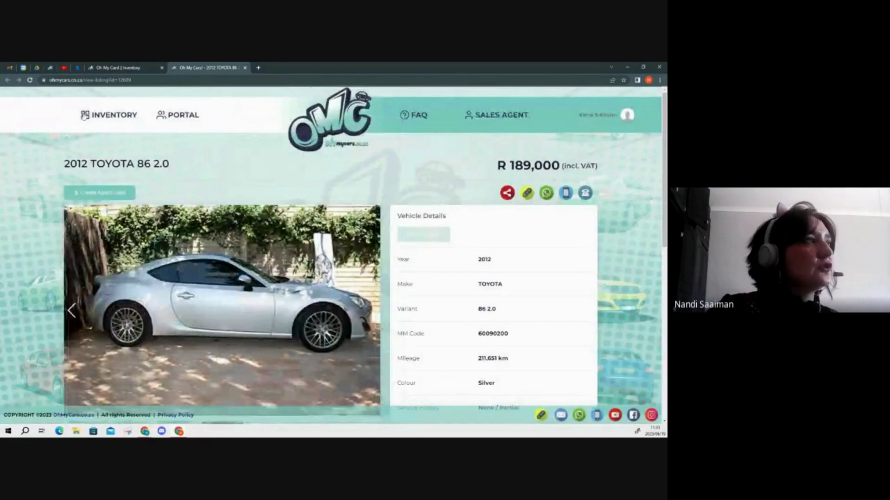
{"action": "left_click", "coordinate": [245, 68]}
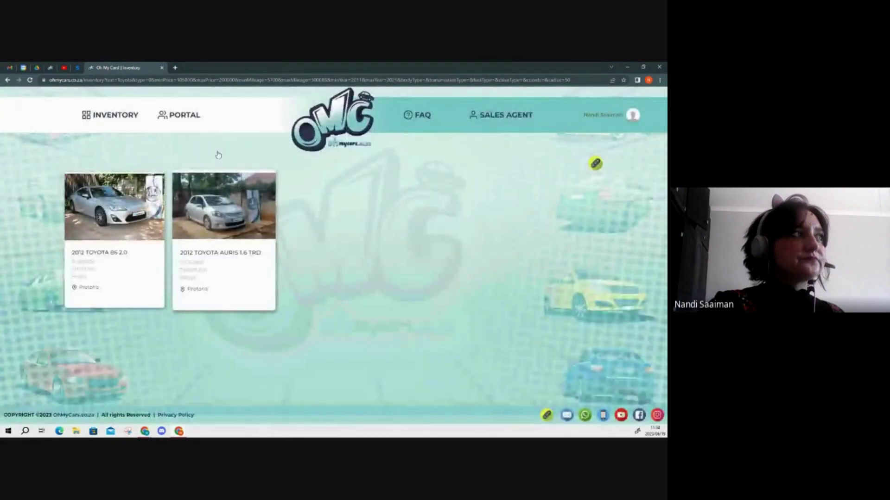
- Return to the home page and scroll down to the Browse by Make section showing Toyota (14)
{"action": "left_click", "coordinate": [341, 124]}
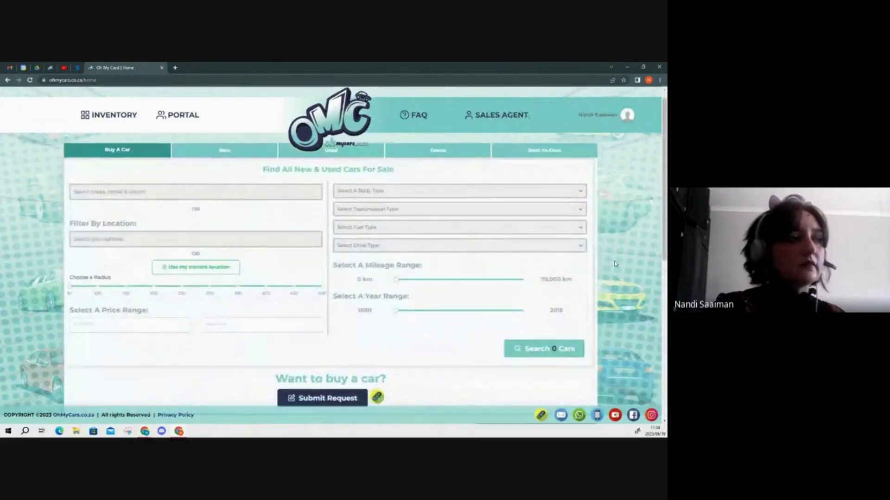
{"action": "scroll", "coordinate": [615, 263], "scroll_direction": "down", "scroll_amount": 3}
{"action": "scroll", "coordinate": [615, 264], "scroll_direction": "down", "scroll_amount": 2}
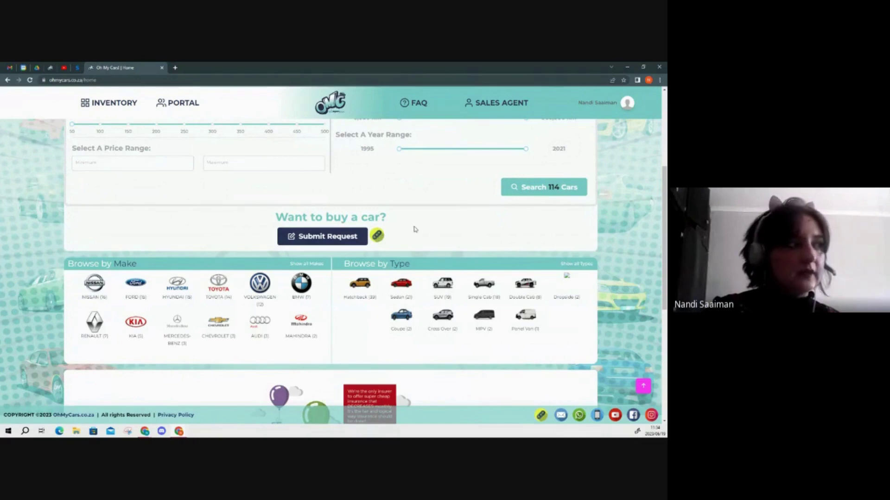
{"action": "scroll", "coordinate": [416, 226], "scroll_direction": "down", "scroll_amount": 1}
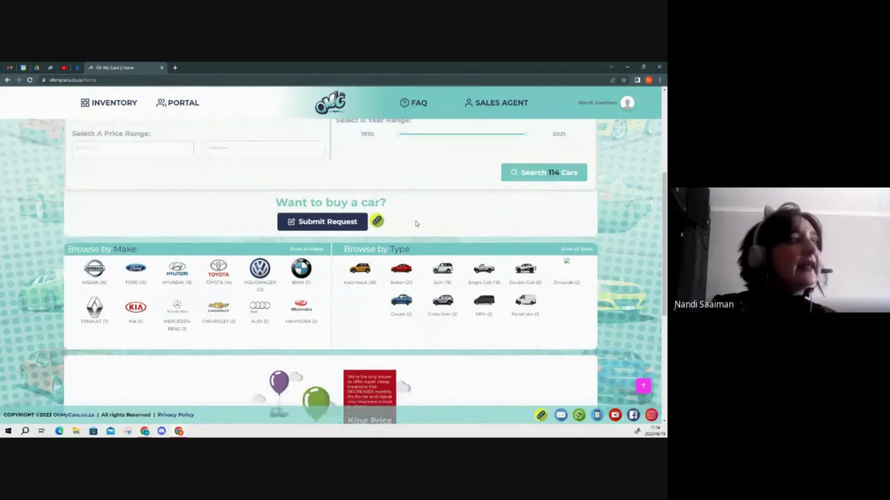
{"action": "scroll", "coordinate": [415, 224], "scroll_direction": "down", "scroll_amount": 1}
{"action": "scroll", "coordinate": [321, 254], "scroll_direction": "up", "scroll_amount": 5}
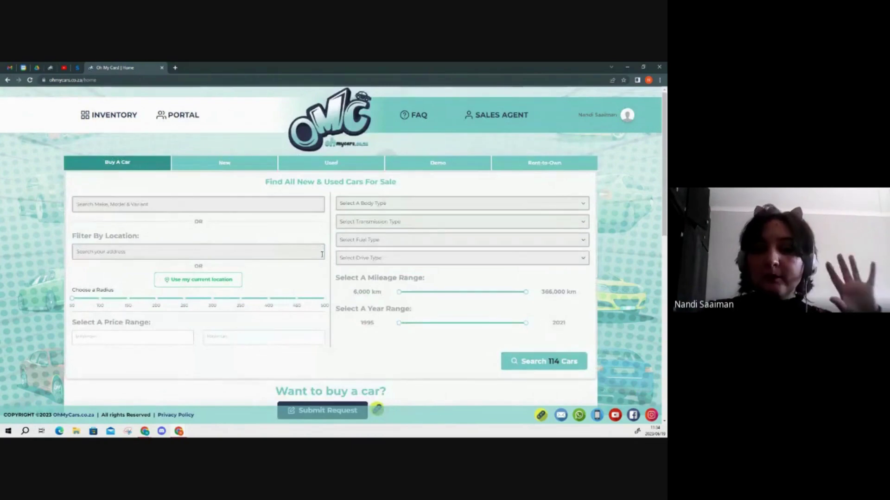
{"action": "scroll", "coordinate": [322, 254], "scroll_direction": "down", "scroll_amount": 1}
{"action": "scroll", "coordinate": [322, 255], "scroll_direction": "down", "scroll_amount": 5}
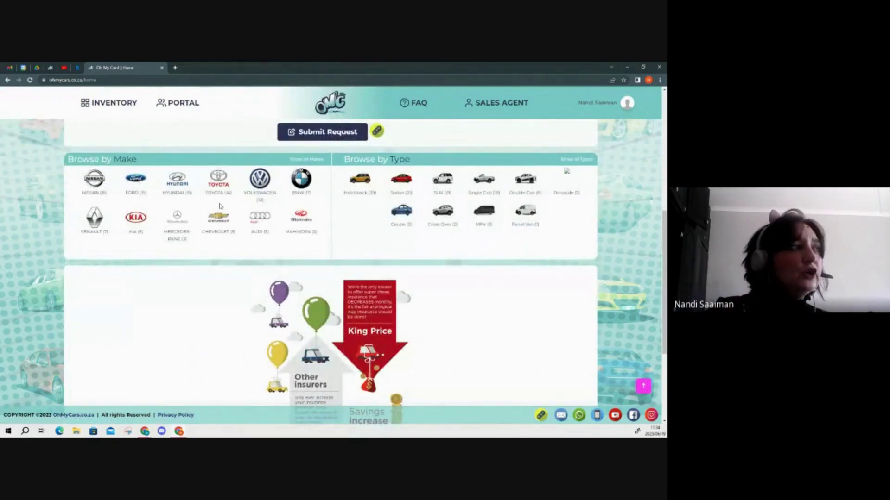
{"action": "left_click", "coordinate": [138, 188]}
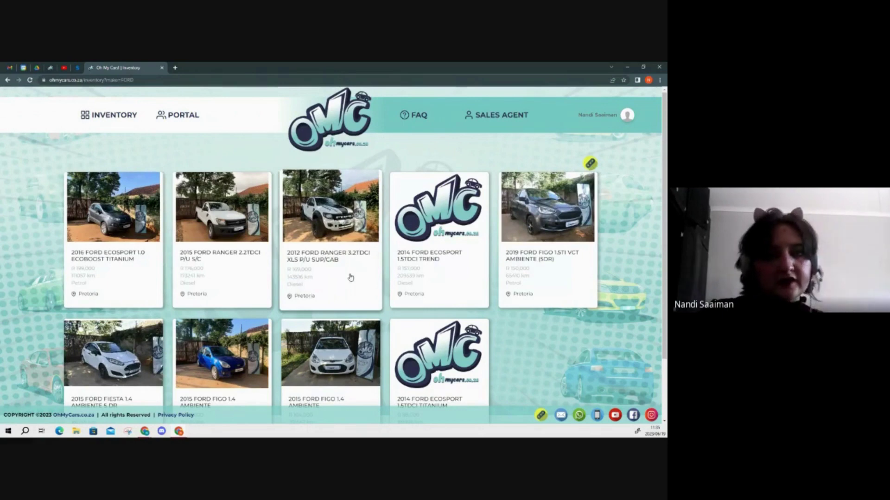
{"action": "left_click", "coordinate": [8, 79]}
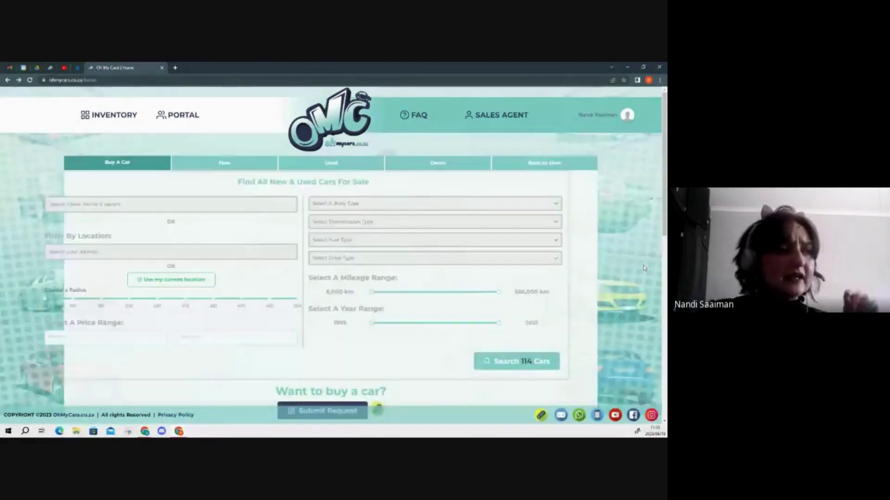
{"action": "scroll", "coordinate": [643, 268], "scroll_direction": "down", "scroll_amount": 3}
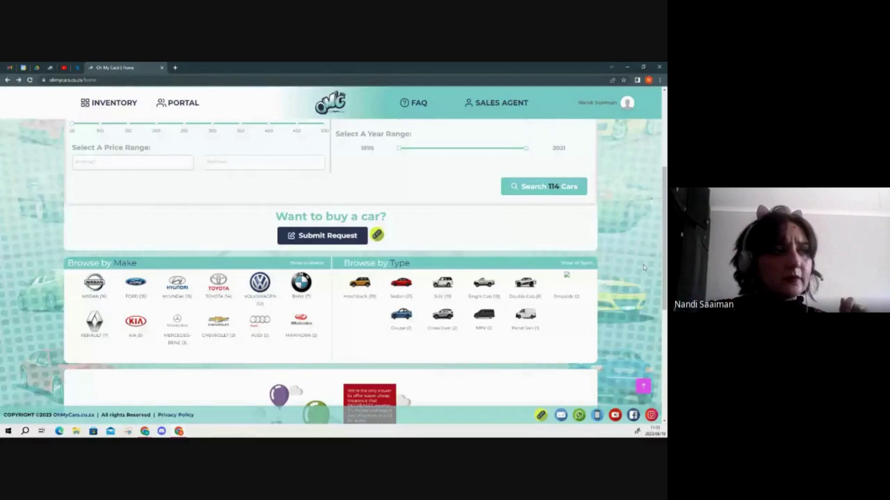
{"action": "scroll", "coordinate": [643, 268], "scroll_direction": "down", "scroll_amount": 2}
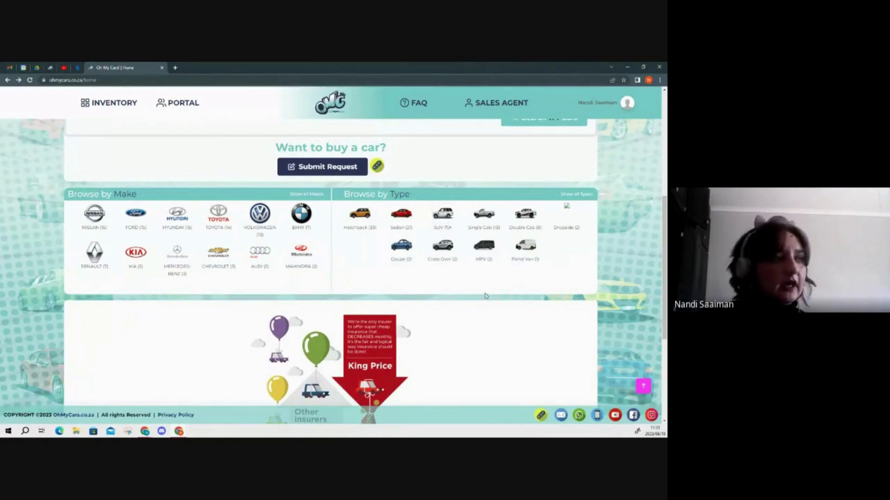
{"action": "scroll", "coordinate": [485, 295], "scroll_direction": "down", "scroll_amount": 3}
{"action": "scroll", "coordinate": [485, 295], "scroll_direction": "down", "scroll_amount": 2}
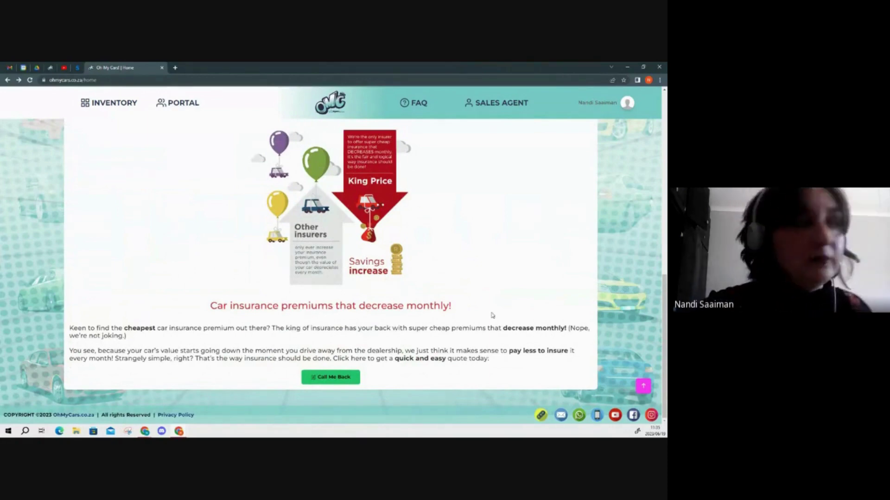
{"action": "scroll", "coordinate": [492, 314], "scroll_direction": "up", "scroll_amount": 4}
{"action": "scroll", "coordinate": [492, 314], "scroll_direction": "up", "scroll_amount": 5}
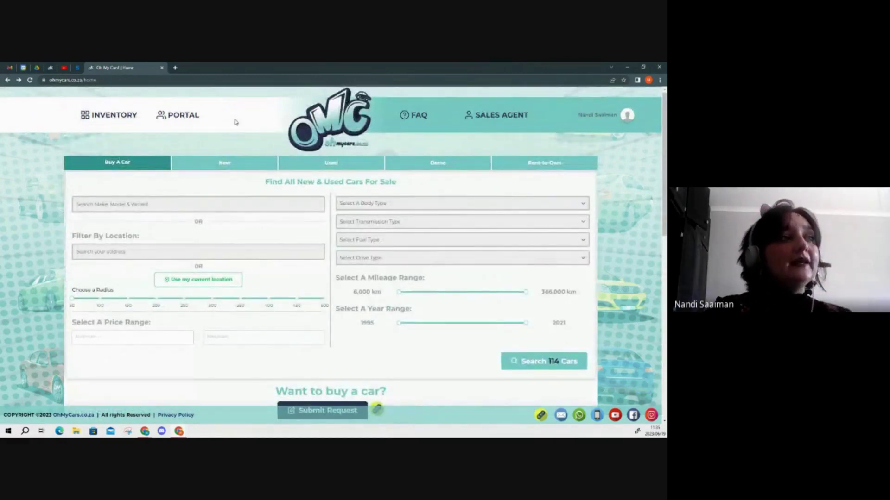
- Open the full inventory and the 2015 Volkswagen Golf VII GTI 2.0 TSI listing priced R 312,000
{"action": "left_click", "coordinate": [123, 114]}
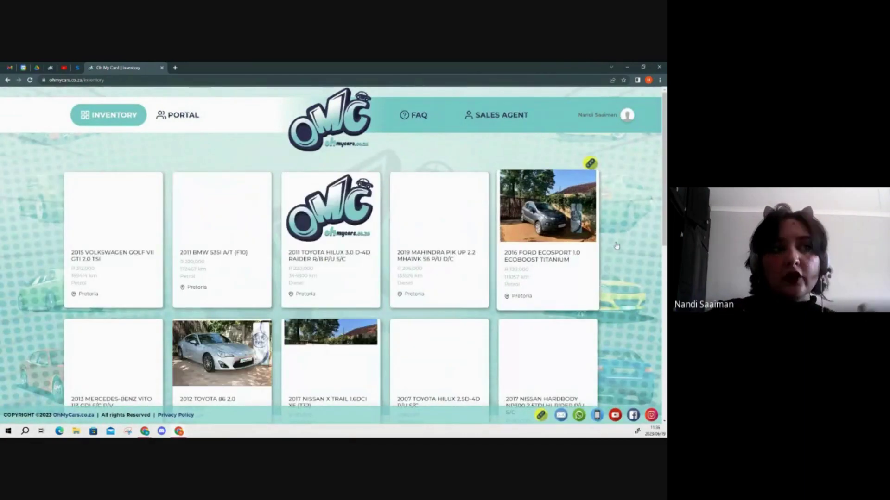
{"action": "scroll", "coordinate": [615, 235], "scroll_direction": "down", "scroll_amount": 9}
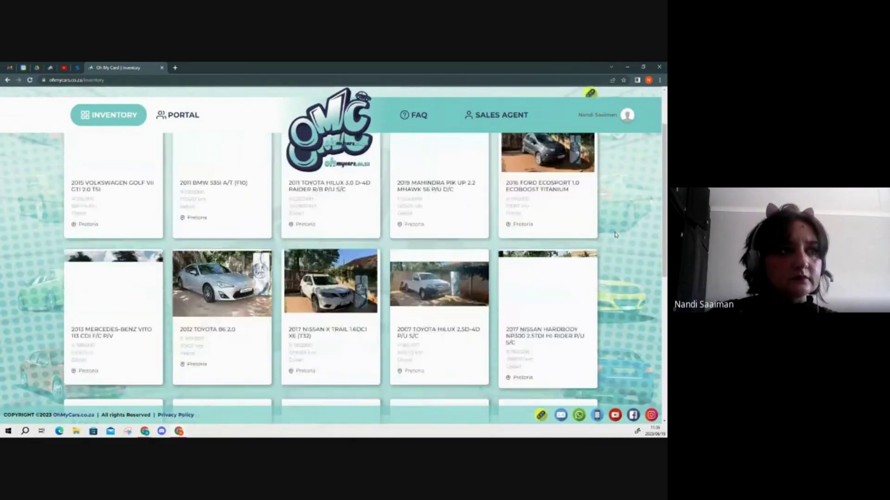
{"action": "scroll", "coordinate": [613, 231], "scroll_direction": "up", "scroll_amount": 5}
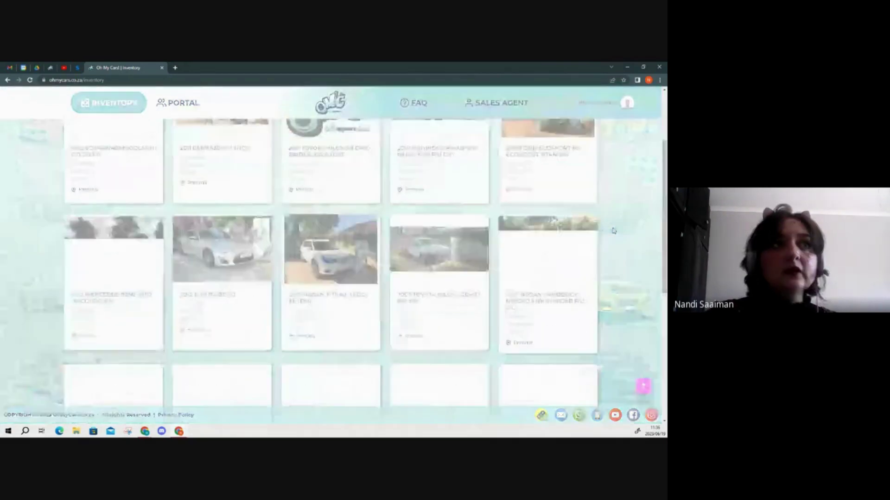
{"action": "scroll", "coordinate": [602, 200], "scroll_direction": "up", "scroll_amount": 3}
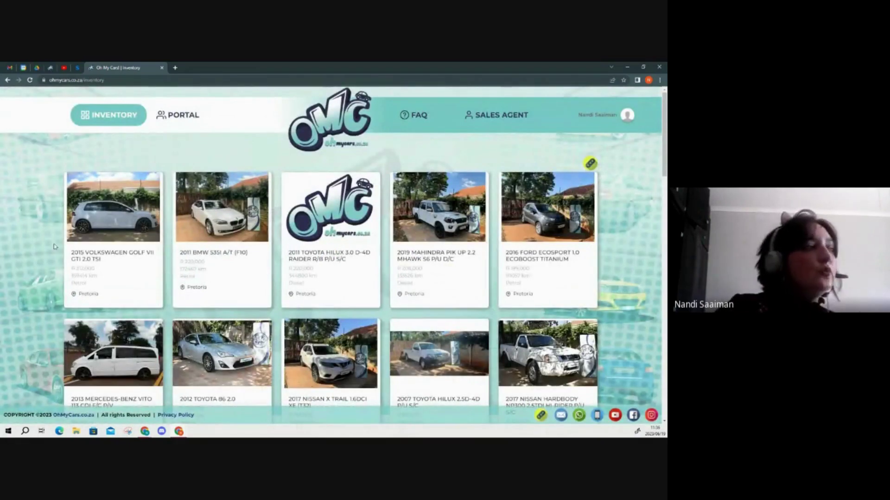
{"action": "left_click", "coordinate": [110, 212]}
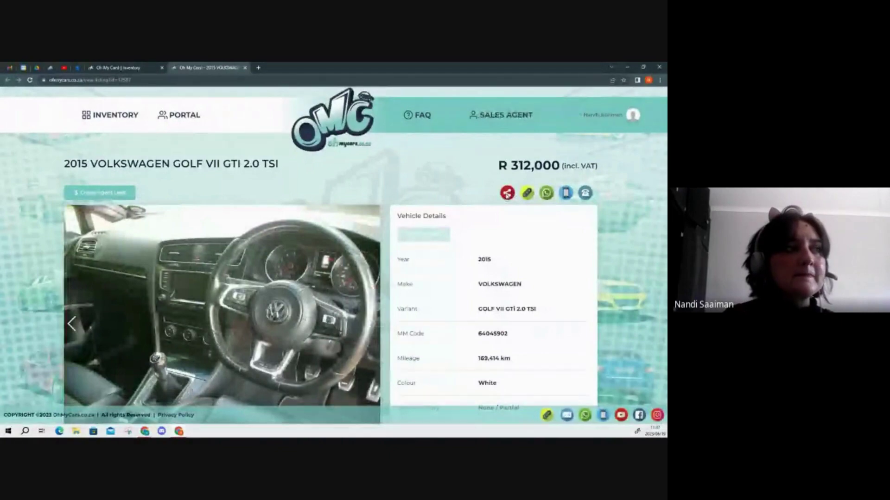
- Open the advert generator on the Golf VII GTI listing to show the Advert Types templates
{"action": "left_click", "coordinate": [508, 193]}
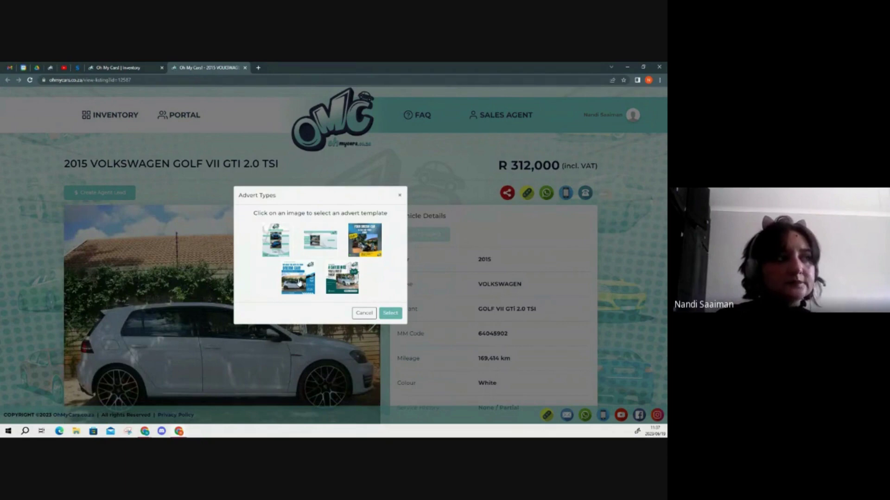
- Preview and select the 'We Have the Keys to Your Dream Car!' advert template
{"action": "left_click", "coordinate": [299, 283]}
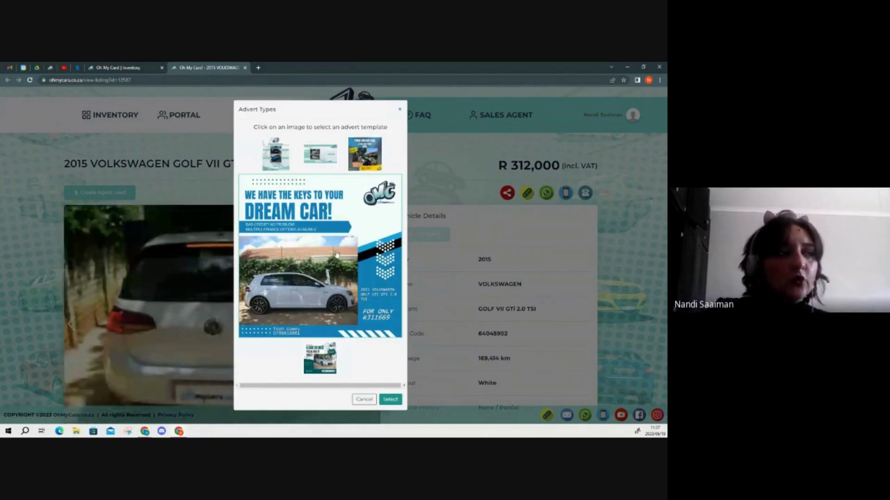
{"action": "left_click", "coordinate": [394, 401]}
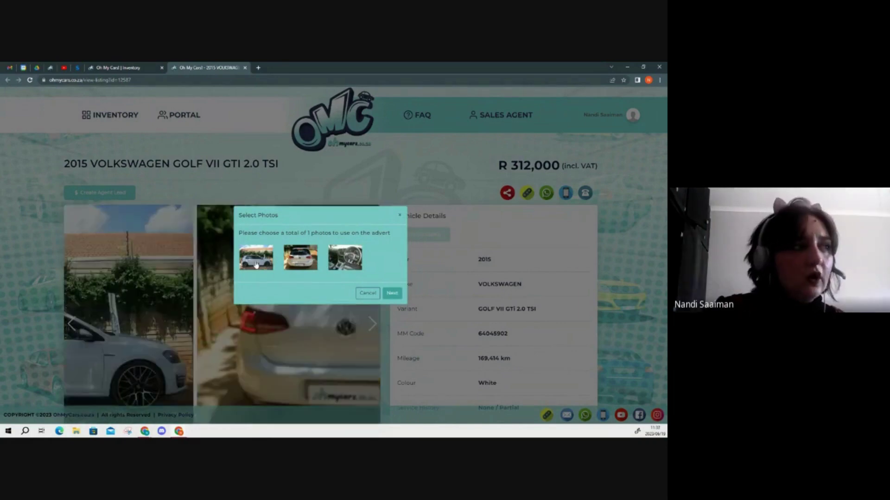
- Generate the Golf advert using the first listing photo and the 'Rent-to-Own available!' description
{"action": "left_click", "coordinate": [255, 265]}
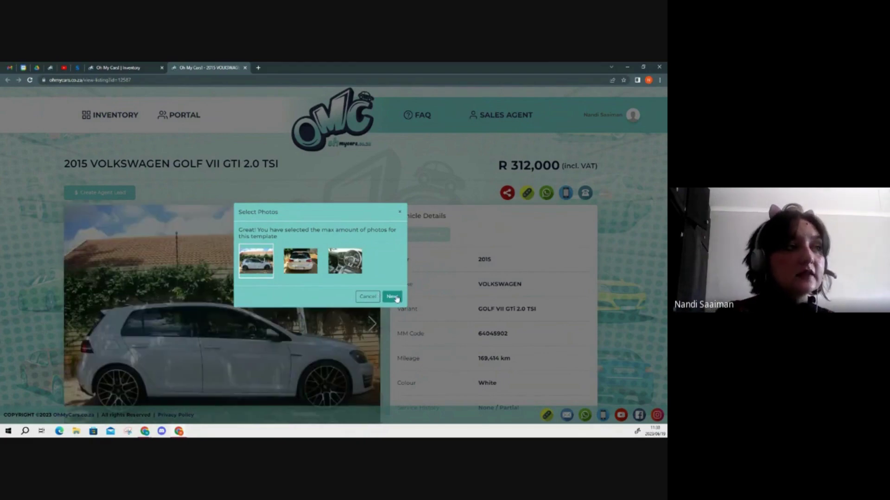
{"action": "left_click", "coordinate": [396, 297]}
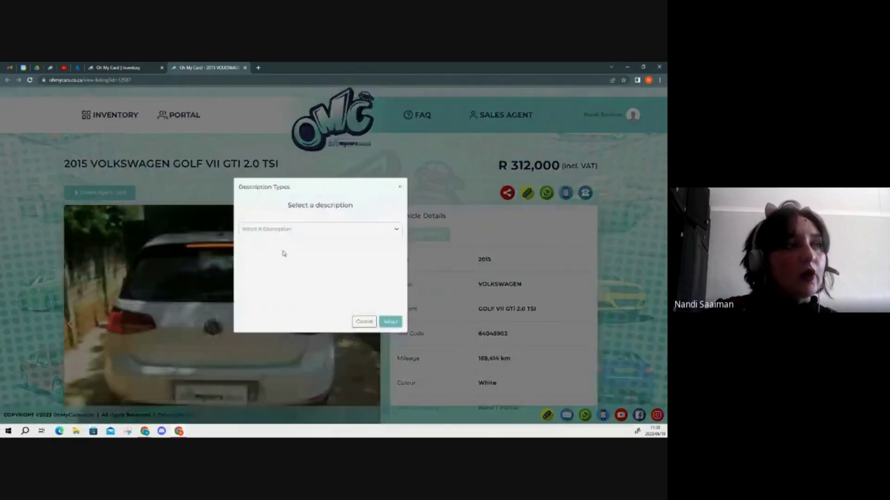
{"action": "left_click", "coordinate": [384, 232]}
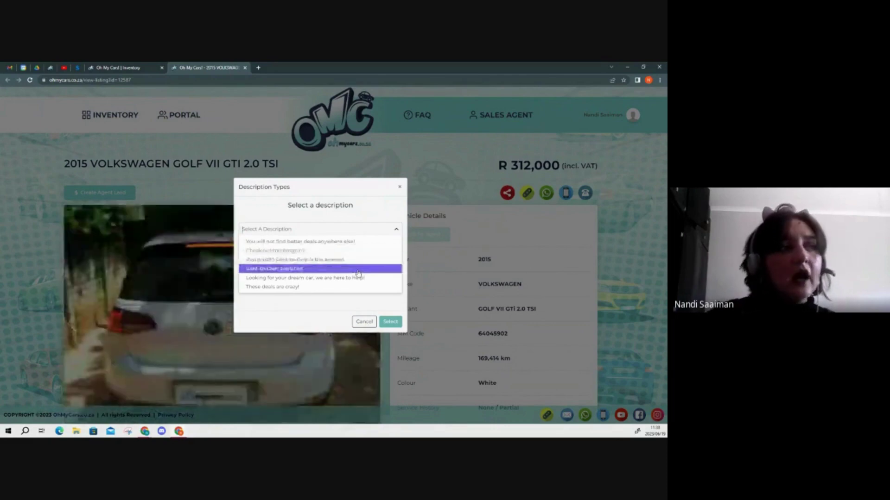
{"action": "left_click", "coordinate": [358, 273]}
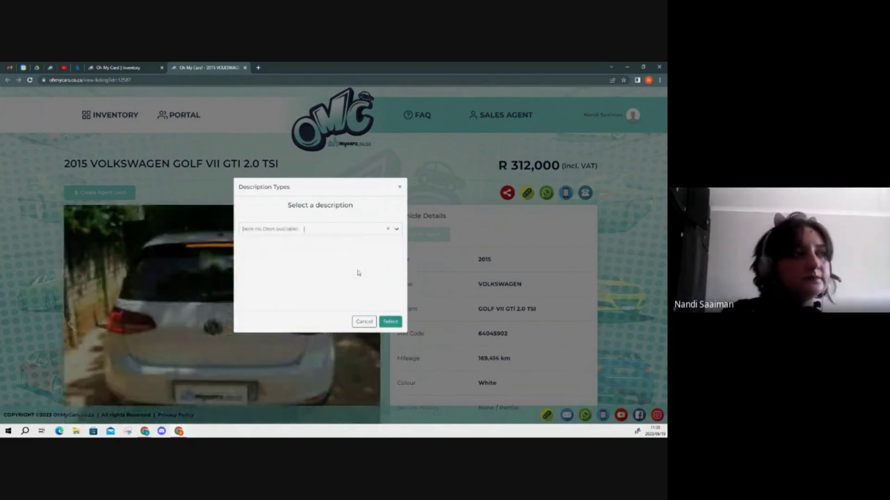
{"action": "left_click", "coordinate": [397, 326]}
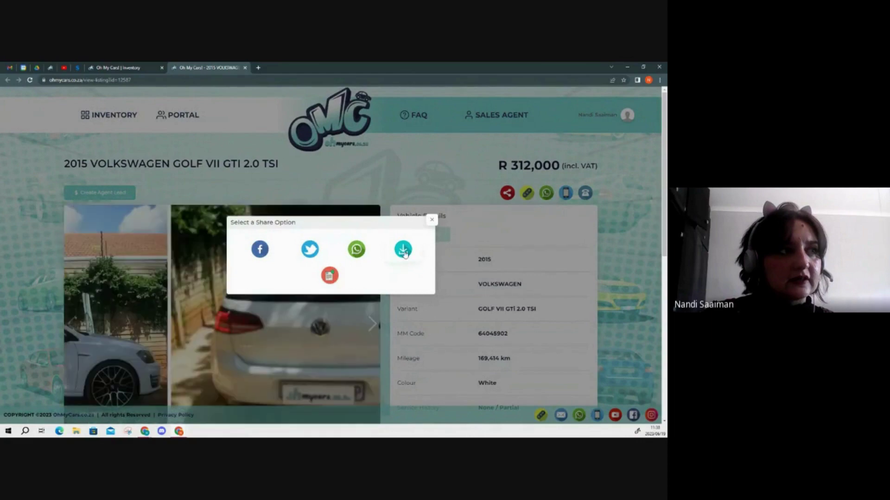
- Download the generated Golf GTI advert as a PNG image from the share options
{"action": "left_click", "coordinate": [404, 252]}
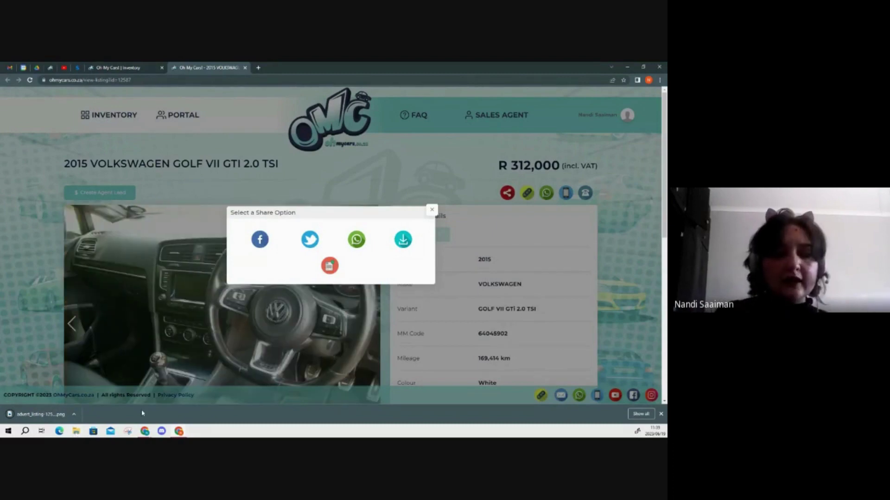
{"action": "left_click", "coordinate": [41, 414]}
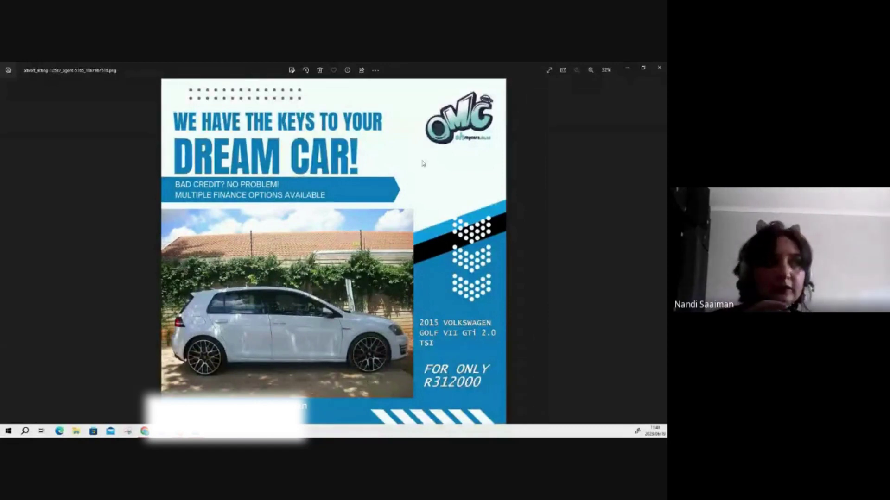
{"action": "left_click", "coordinate": [664, 70]}
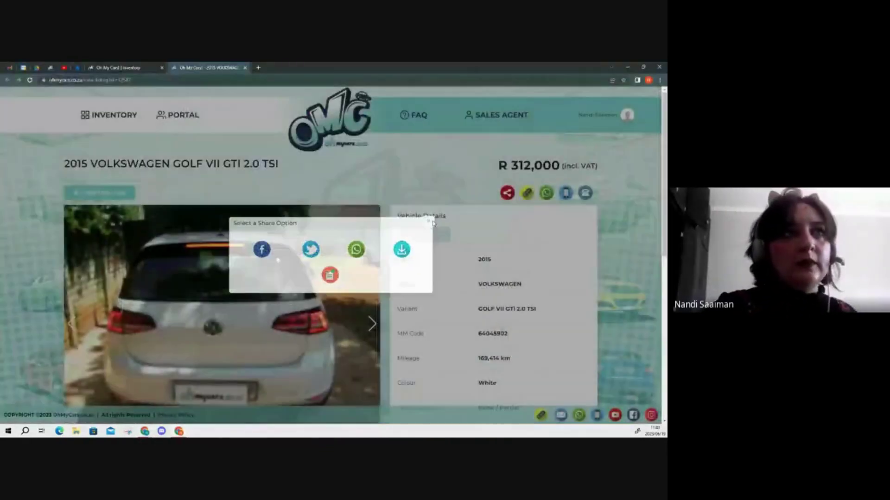
- Close the share popup and go to the agent portal's Training Material page, closing the duplicate tab
{"action": "left_click", "coordinate": [431, 223]}
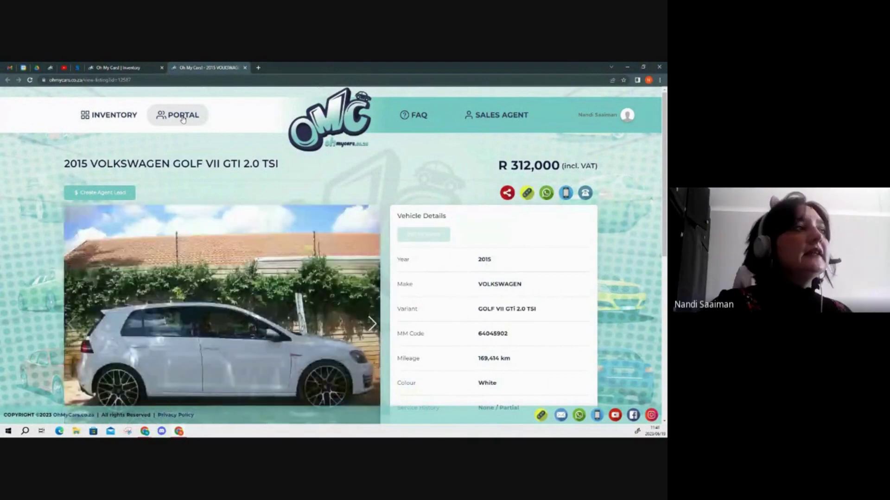
{"action": "left_click", "coordinate": [183, 118]}
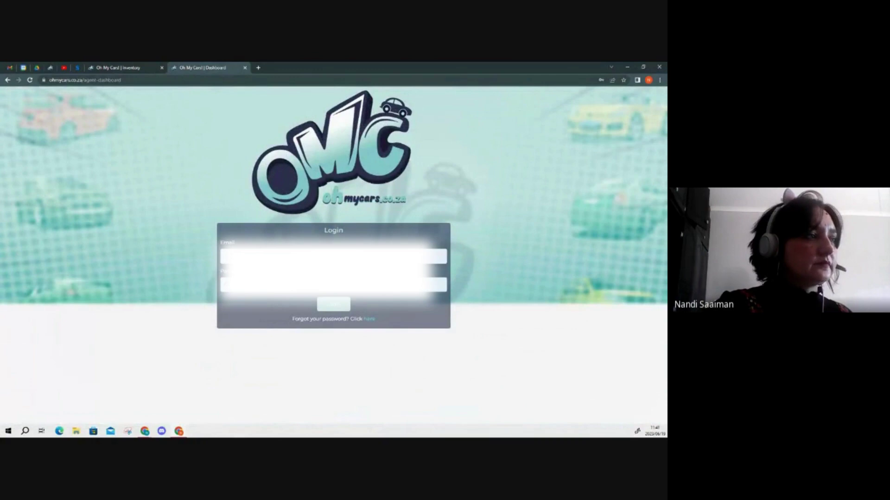
{"action": "left_click", "coordinate": [244, 68]}
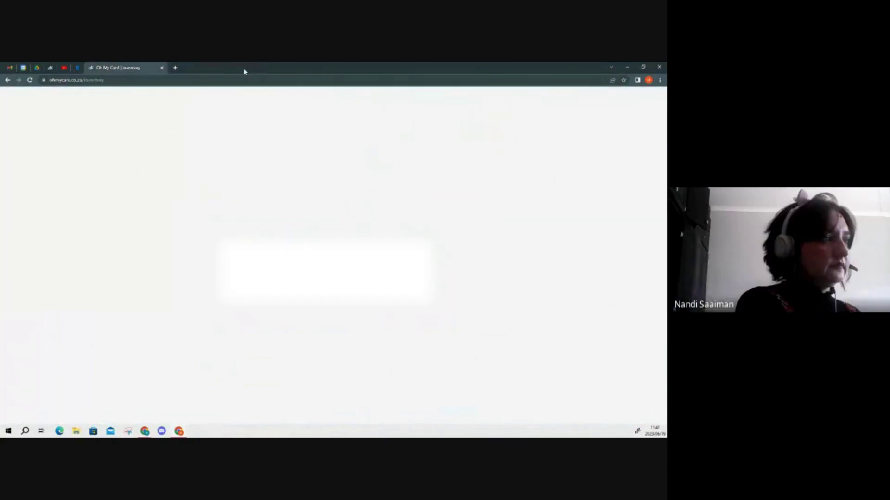
{"action": "left_click", "coordinate": [162, 121]}
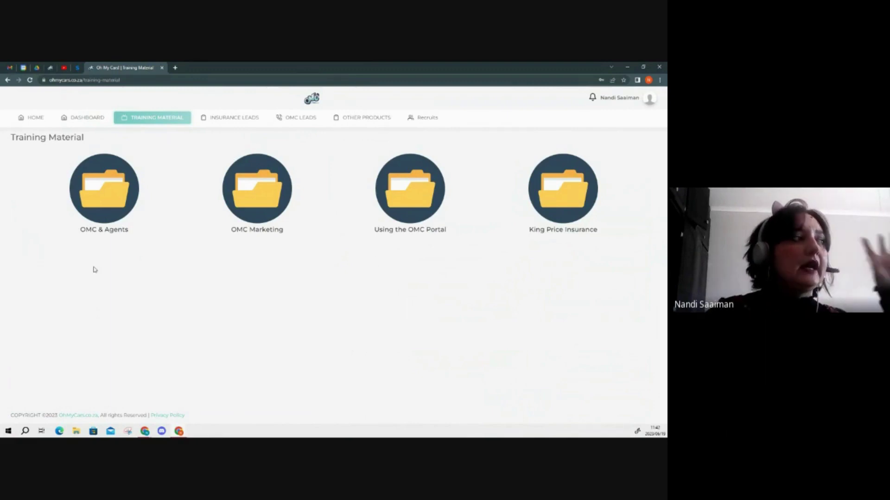
- Open the 'OMC & Agents' folder and scroll through its 16 training items
{"action": "left_click", "coordinate": [106, 197]}
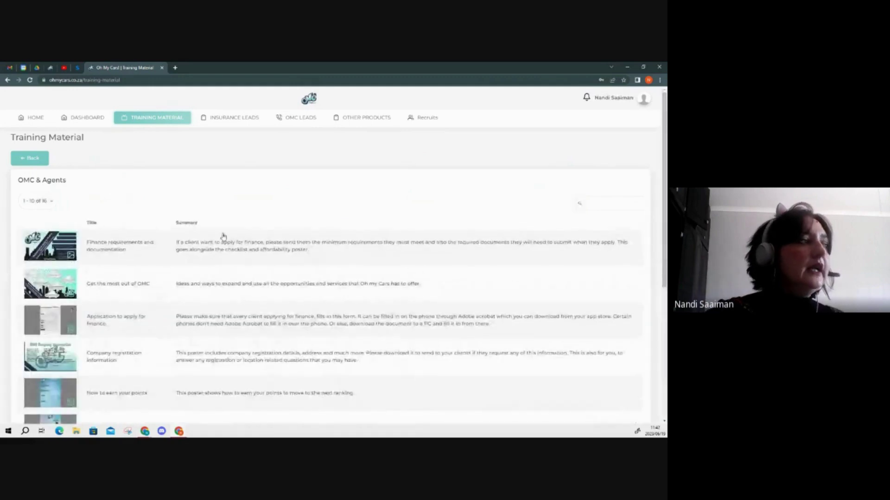
{"action": "scroll", "coordinate": [223, 236], "scroll_direction": "down", "scroll_amount": 2}
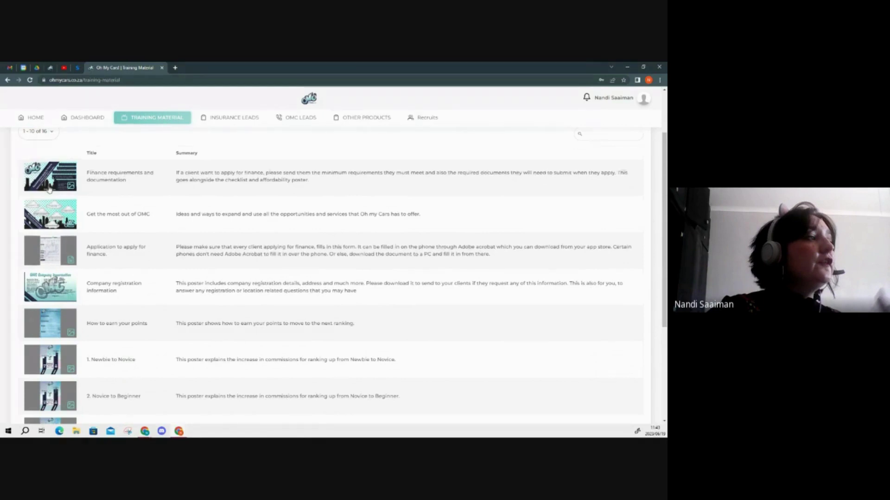
- View the 'Application to apply for finance.' item as the Application for Instalment Finance PDF
{"action": "left_click", "coordinate": [52, 252]}
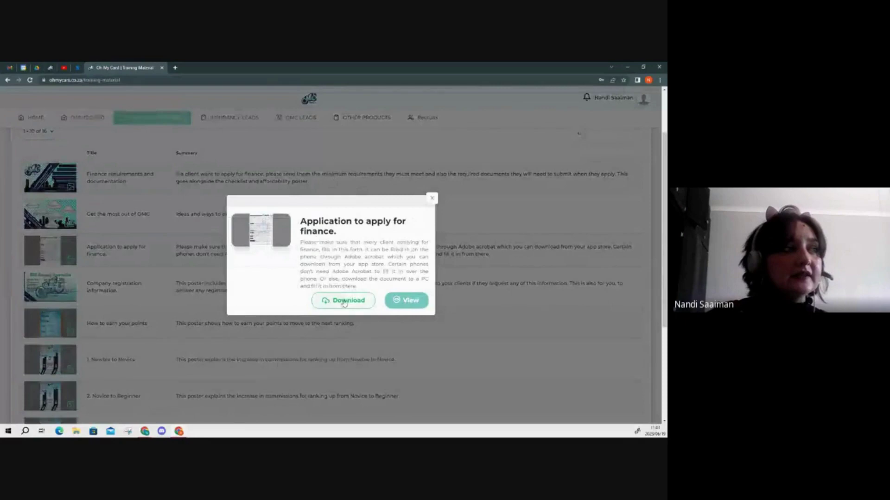
{"action": "left_click", "coordinate": [403, 302]}
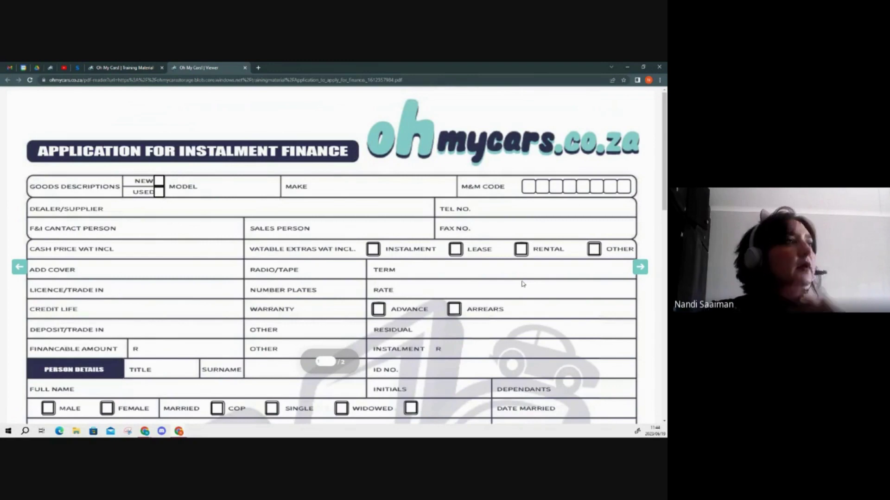
- Close the finance application PDF viewer to return to the 16-item training folder
{"action": "left_click", "coordinate": [244, 68]}
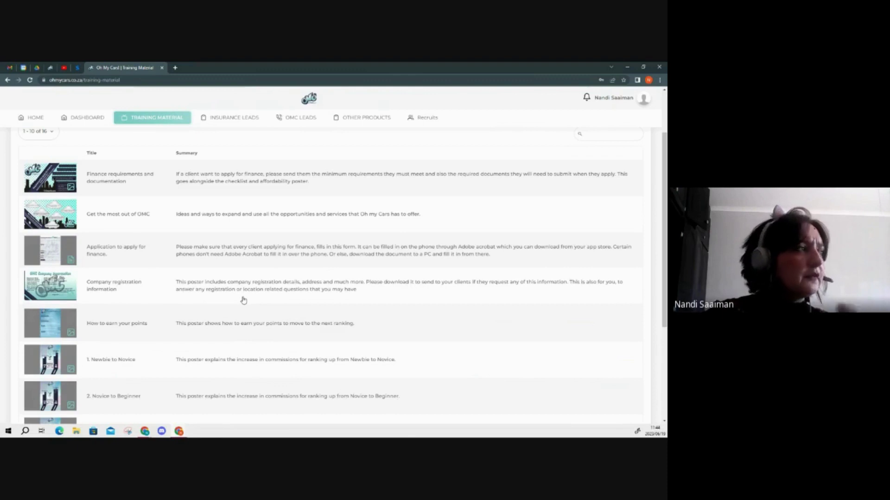
- Open the 'How to earn your points' poster showing activity rules, 10 points per sale, and penalties
{"action": "scroll", "coordinate": [227, 310], "scroll_direction": "down", "scroll_amount": 1}
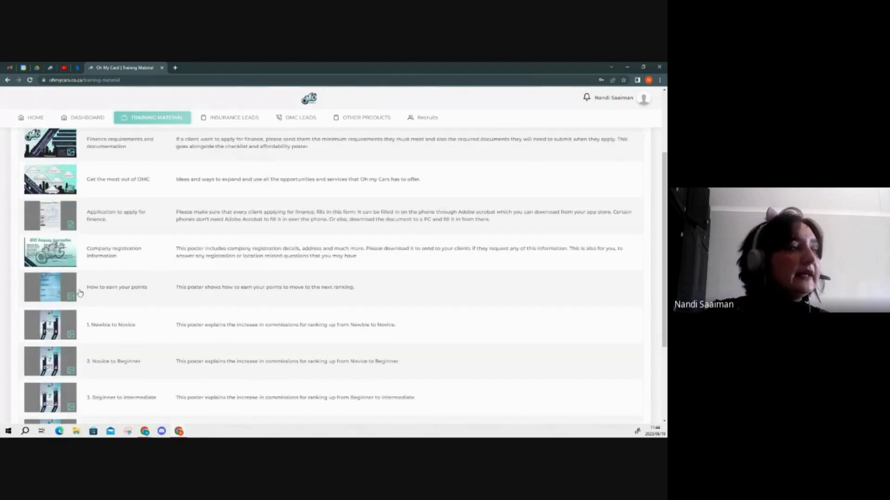
{"action": "left_click", "coordinate": [415, 291]}
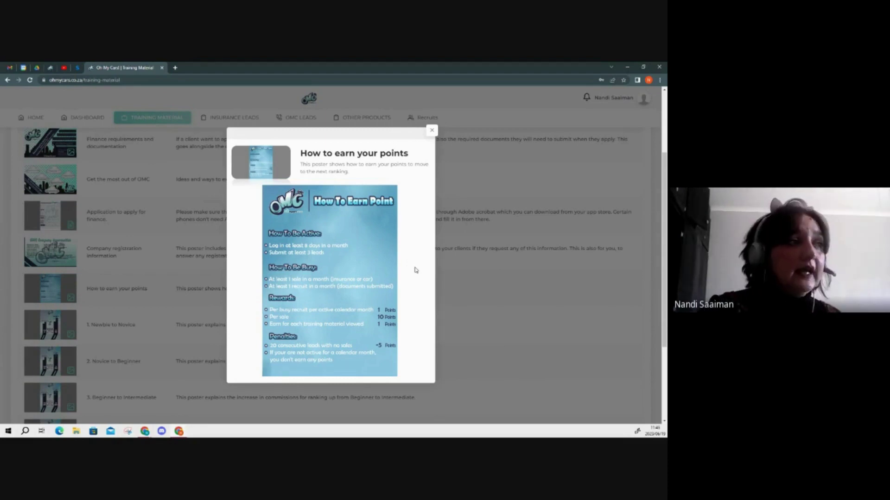
{"action": "scroll", "coordinate": [415, 270], "scroll_direction": "down", "scroll_amount": 1}
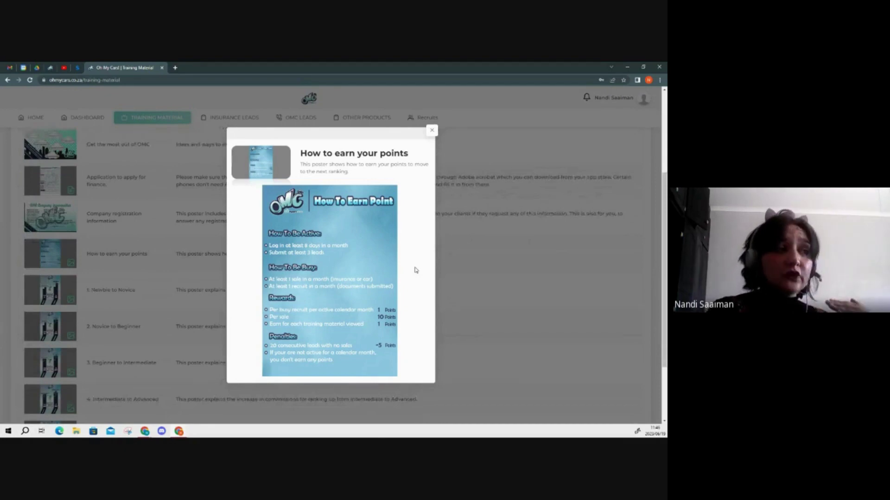
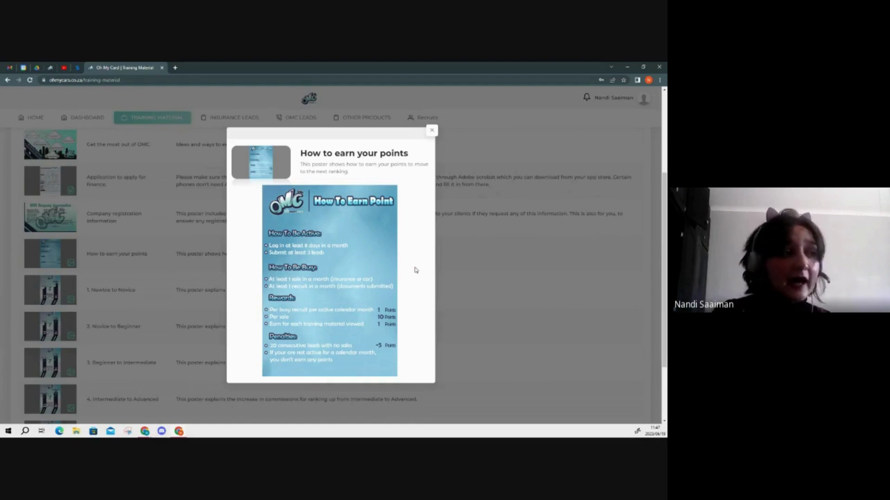
- Scroll the OMC & Agents list down to the ranking-up commission posters and back to the top
{"action": "scroll", "coordinate": [415, 319], "scroll_direction": "down", "scroll_amount": 3}
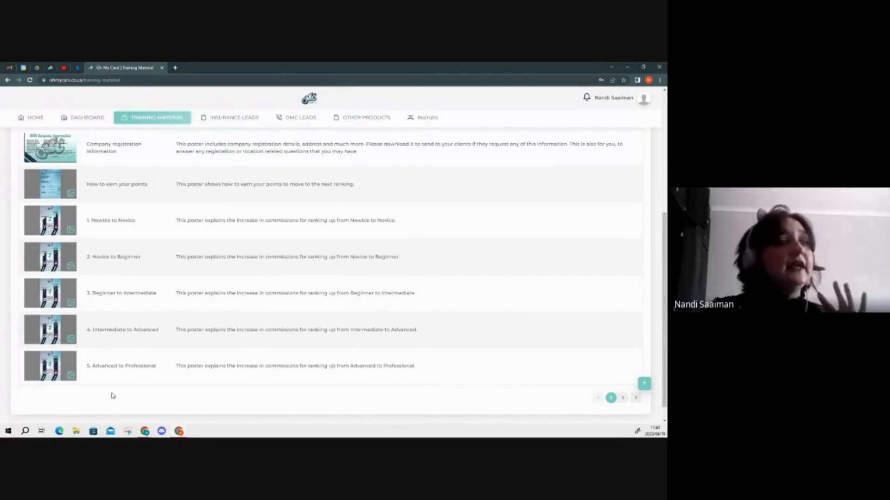
{"action": "scroll", "coordinate": [112, 394], "scroll_direction": "up", "scroll_amount": 4}
{"action": "scroll", "coordinate": [112, 395], "scroll_direction": "up", "scroll_amount": 1}
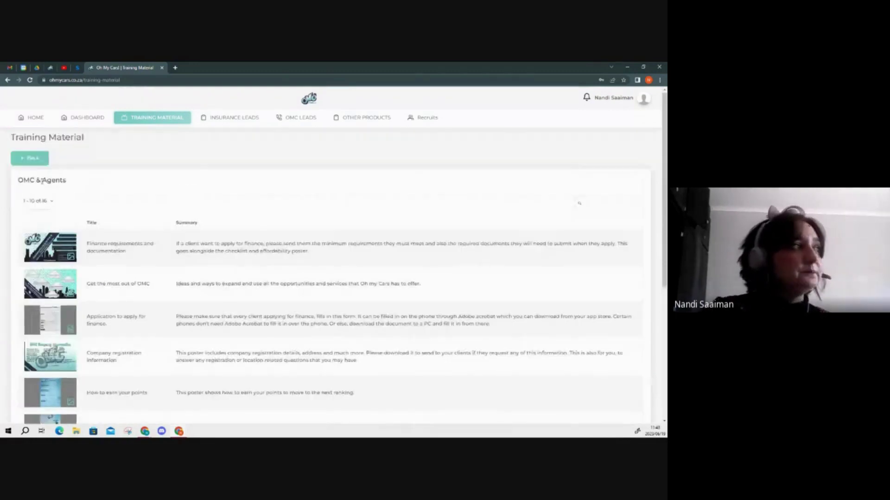
- Go back to the folders and browse the 14 posters in the OMC Marketing folder
{"action": "left_click", "coordinate": [31, 159]}
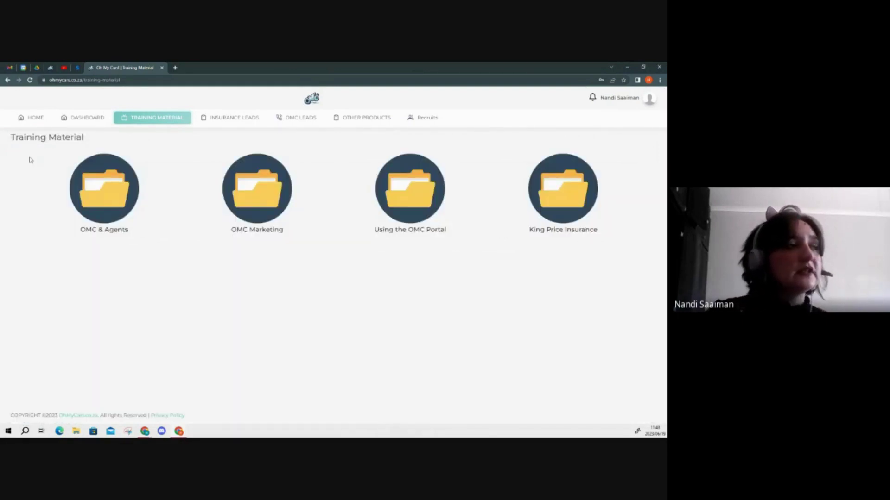
{"action": "left_click", "coordinate": [265, 196]}
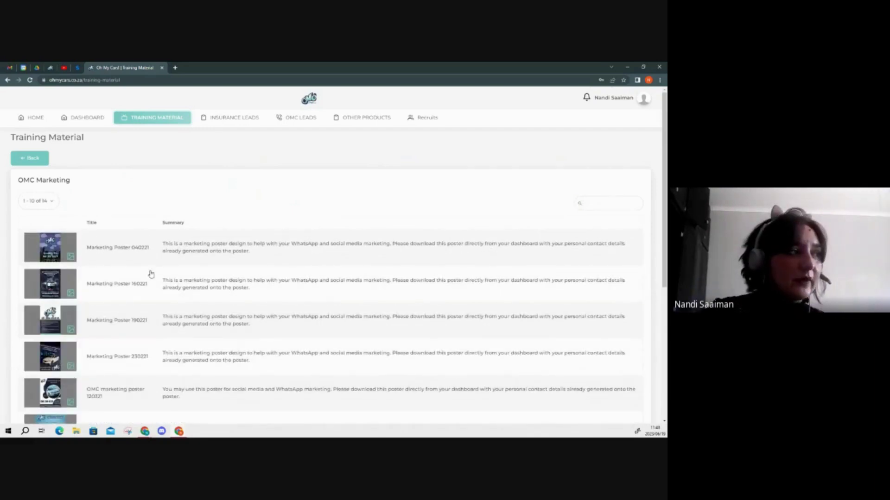
{"action": "scroll", "coordinate": [167, 335], "scroll_direction": "down", "scroll_amount": 1}
{"action": "scroll", "coordinate": [167, 335], "scroll_direction": "down", "scroll_amount": 2}
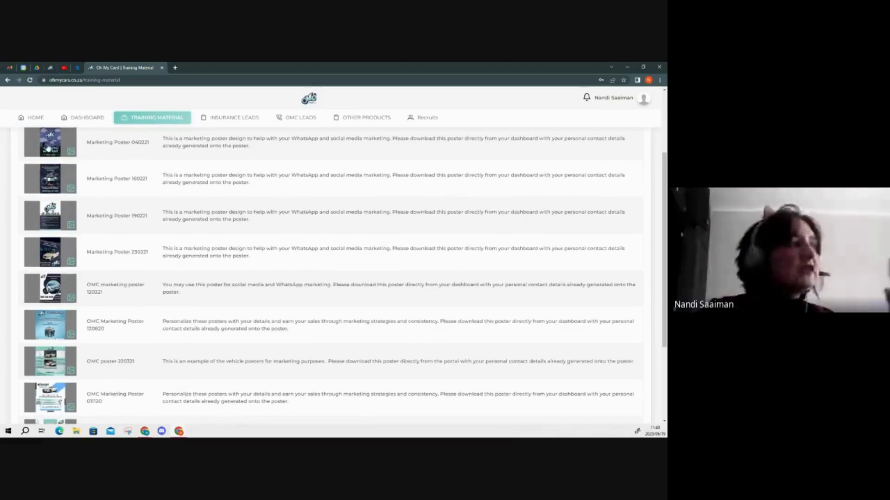
{"action": "left_click", "coordinate": [48, 147]}
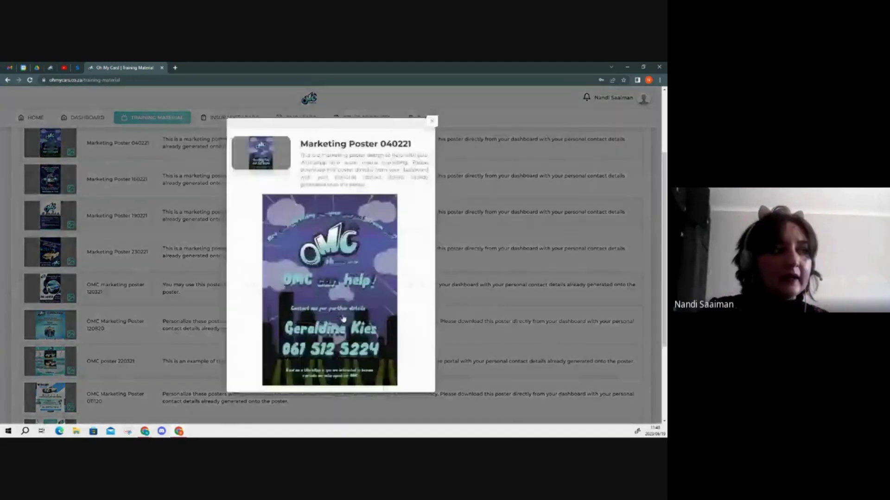
{"action": "left_click", "coordinate": [432, 122]}
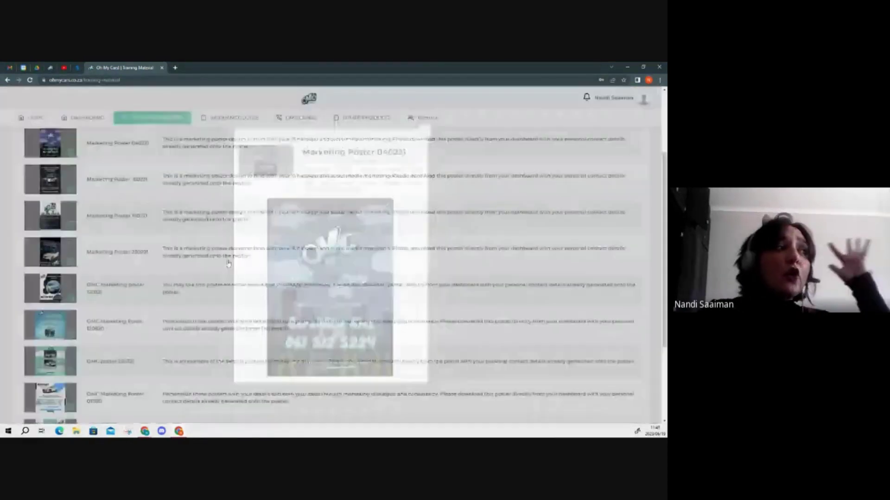
{"action": "scroll", "coordinate": [227, 262], "scroll_direction": "down", "scroll_amount": 2}
{"action": "scroll", "coordinate": [229, 269], "scroll_direction": "down", "scroll_amount": 1}
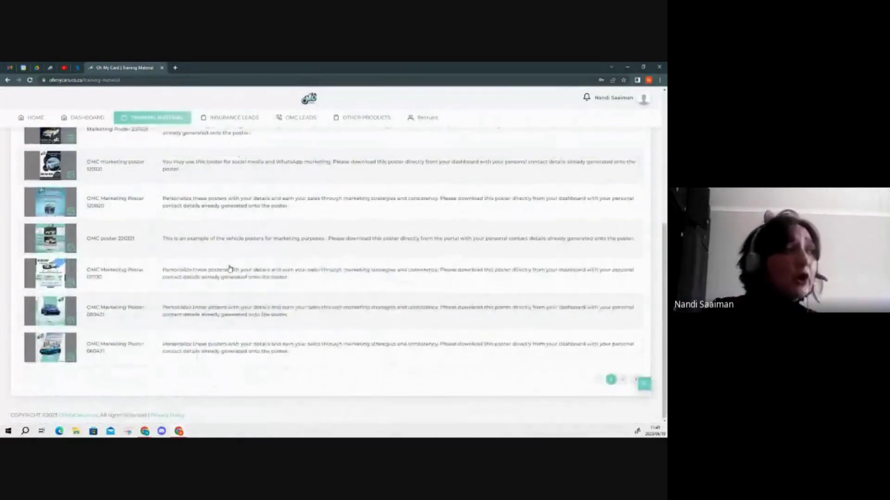
{"action": "scroll", "coordinate": [230, 268], "scroll_direction": "up", "scroll_amount": 5}
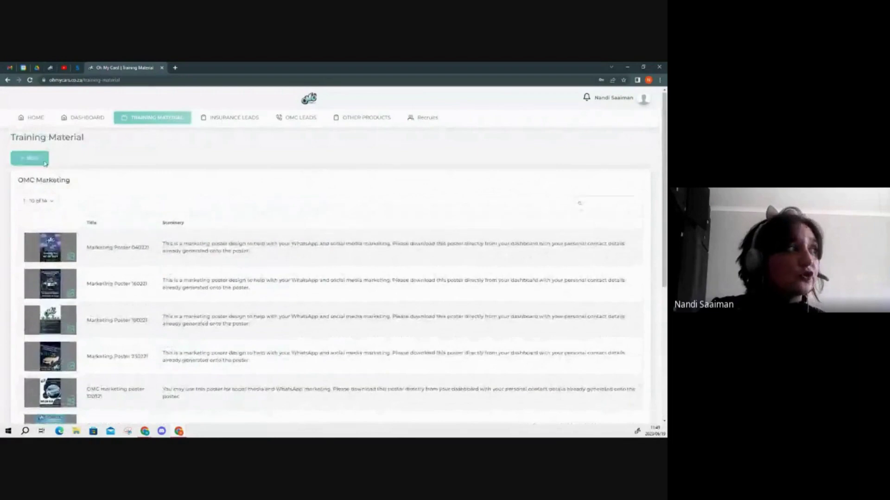
- Go back to the folders and open the 'Using the OMC Portal' videos section
{"action": "left_click", "coordinate": [40, 160]}
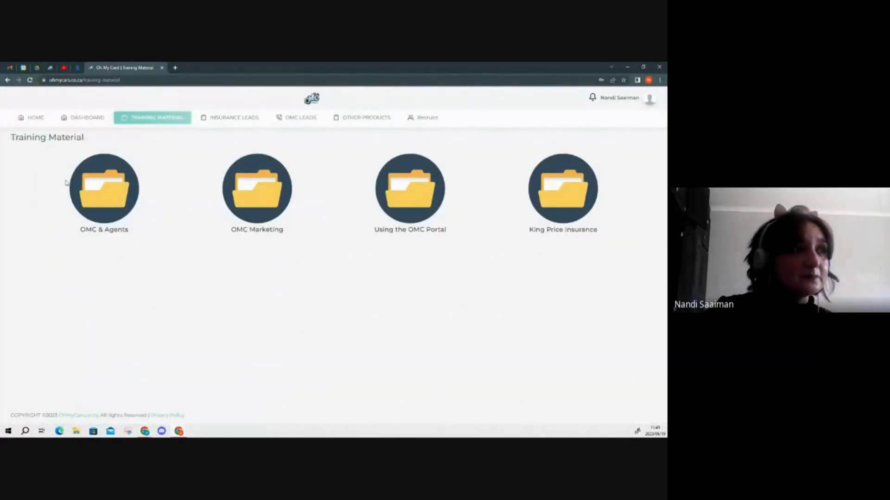
{"action": "left_click", "coordinate": [418, 205]}
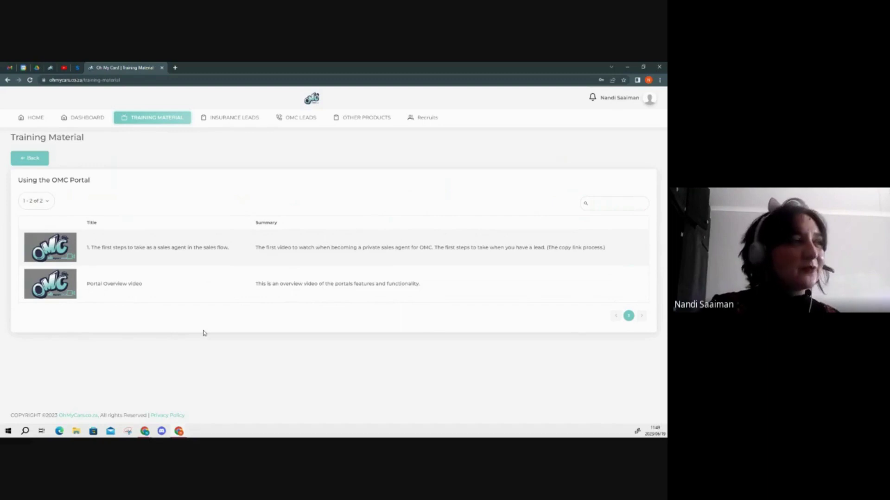
- Browse the 11 King Price Insurance training items, then return to the four folders
{"action": "left_click", "coordinate": [41, 163]}
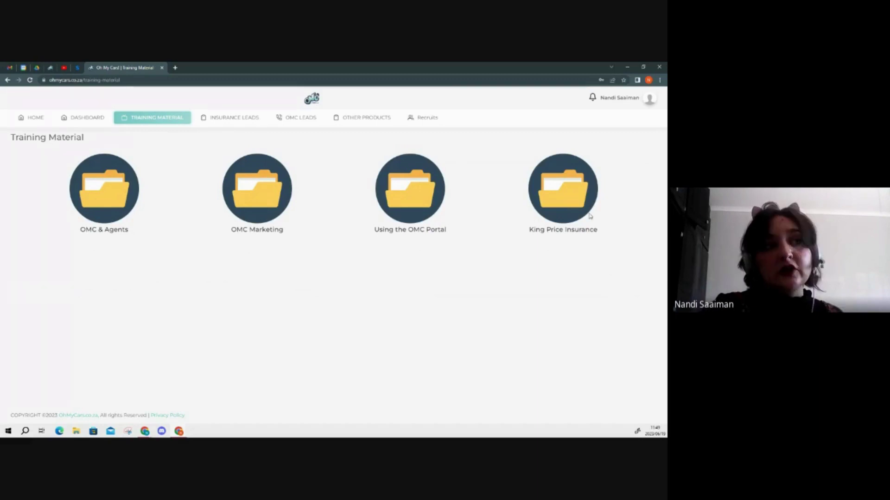
{"action": "left_click", "coordinate": [565, 195]}
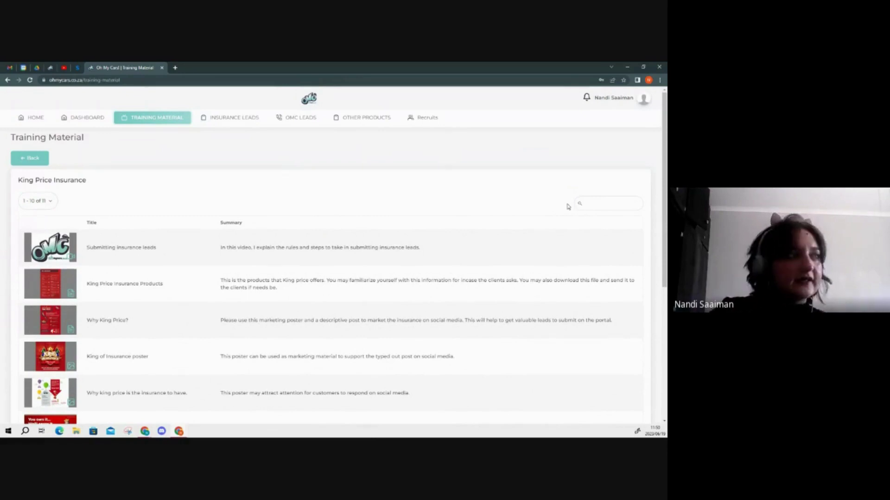
{"action": "scroll", "coordinate": [531, 257], "scroll_direction": "down", "scroll_amount": 5}
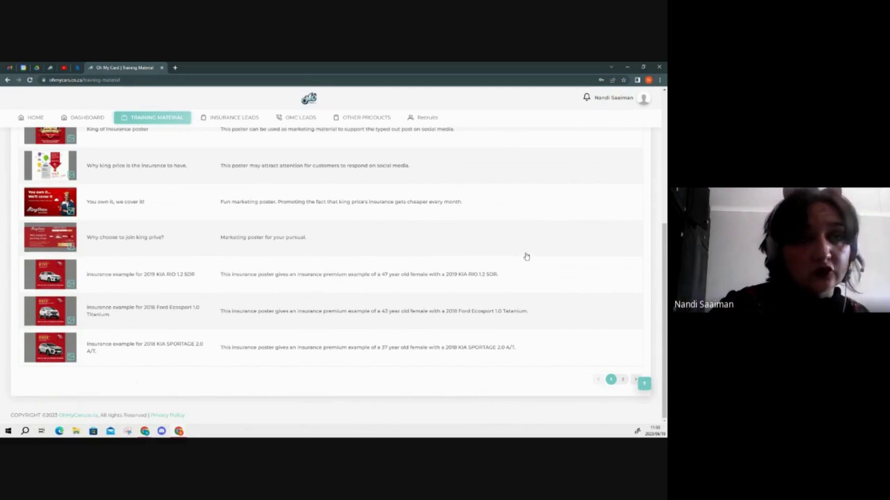
{"action": "scroll", "coordinate": [526, 256], "scroll_direction": "up", "scroll_amount": 3}
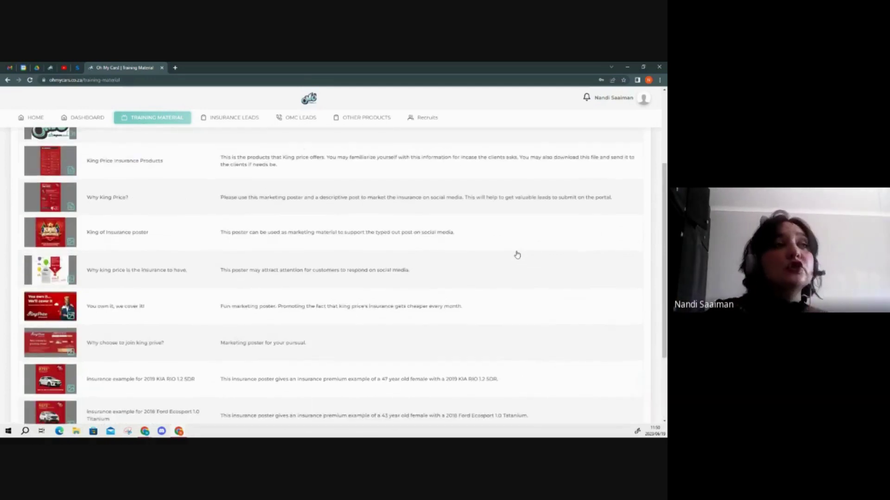
{"action": "scroll", "coordinate": [516, 253], "scroll_direction": "up", "scroll_amount": 2}
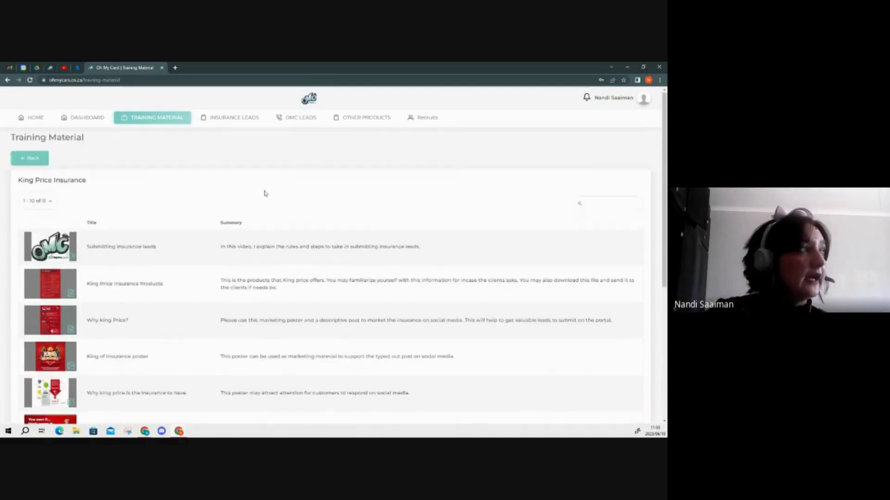
{"action": "left_click", "coordinate": [32, 158]}
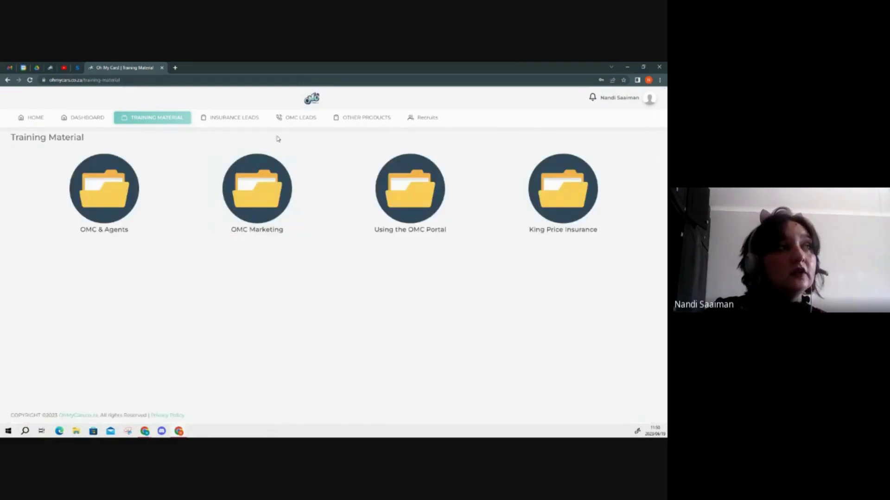
- Open the INSURANCE LEADS page, which shows an empty leads table
{"action": "left_click", "coordinate": [244, 121]}
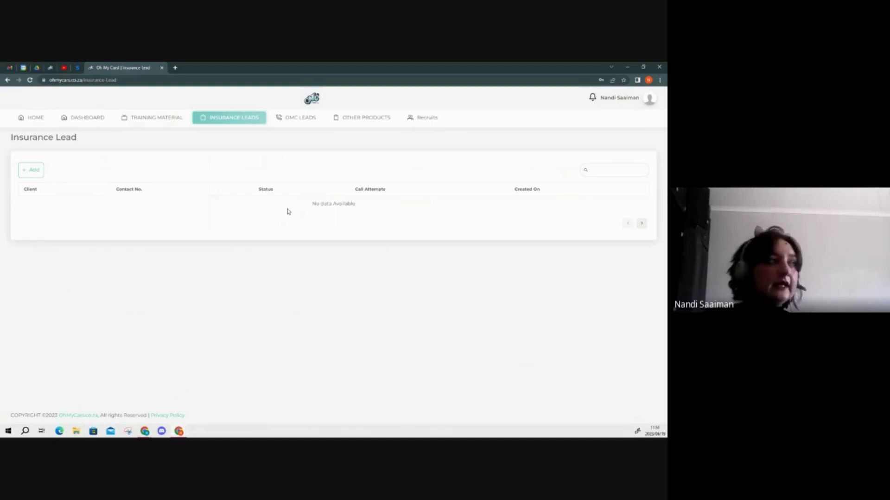
- Choose + Add on the Insurance Lead page to reach the Other Products list
{"action": "left_click", "coordinate": [34, 171]}
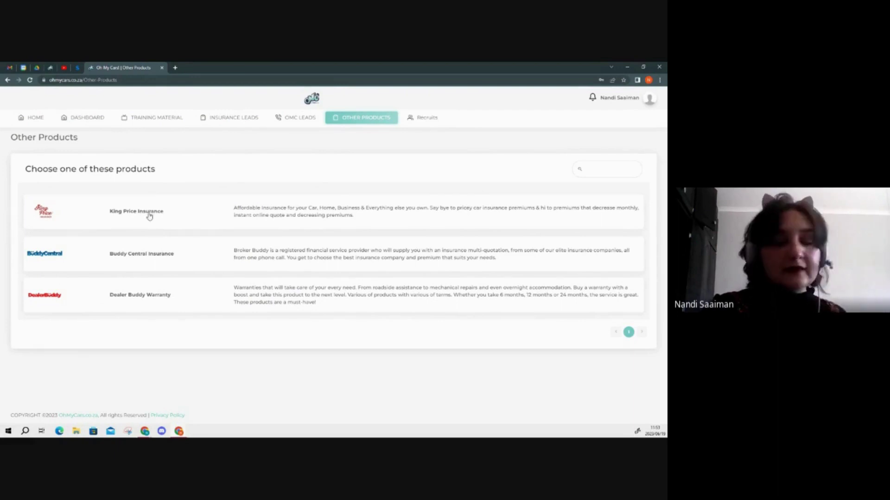
- Start a Create Insurance Lead form for King Price Insurance
{"action": "left_click", "coordinate": [149, 214]}
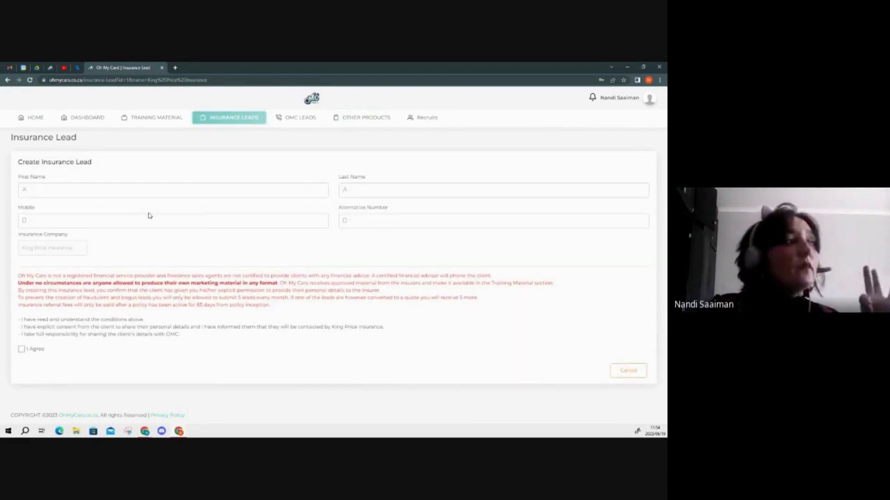
- Go through the First Name, Mobile and Alternative Number fields, leaving them blank, and tick I Agree
{"action": "left_click", "coordinate": [148, 191]}
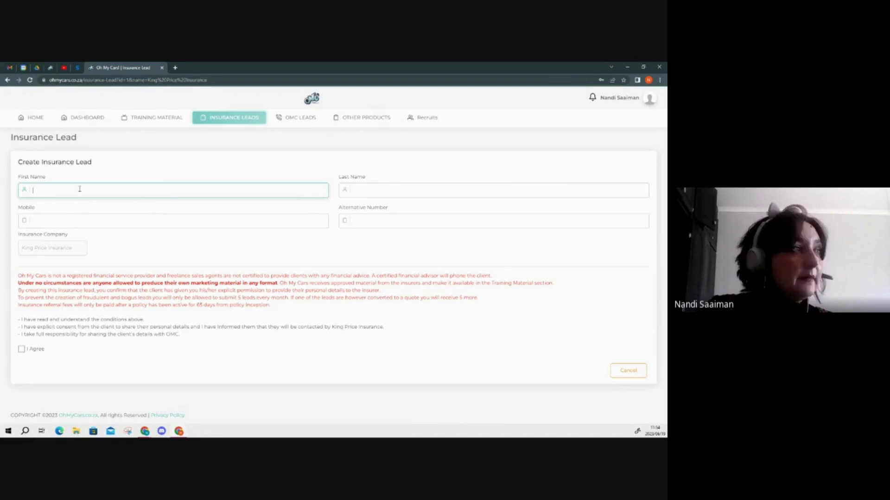
{"action": "left_click", "coordinate": [191, 223]}
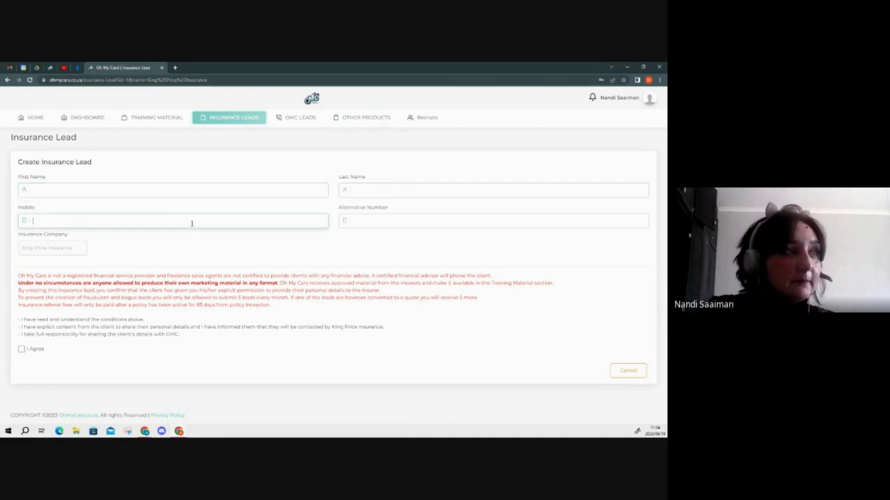
{"action": "left_click", "coordinate": [371, 223]}
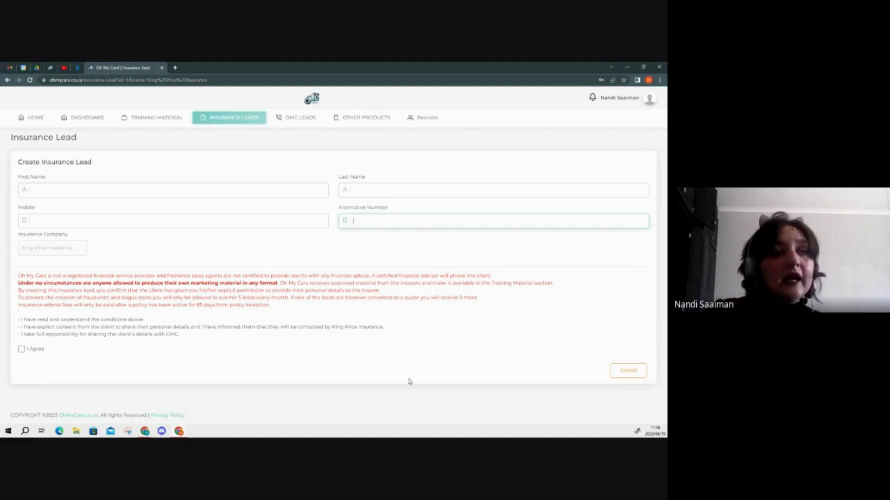
{"action": "left_click", "coordinate": [22, 350]}
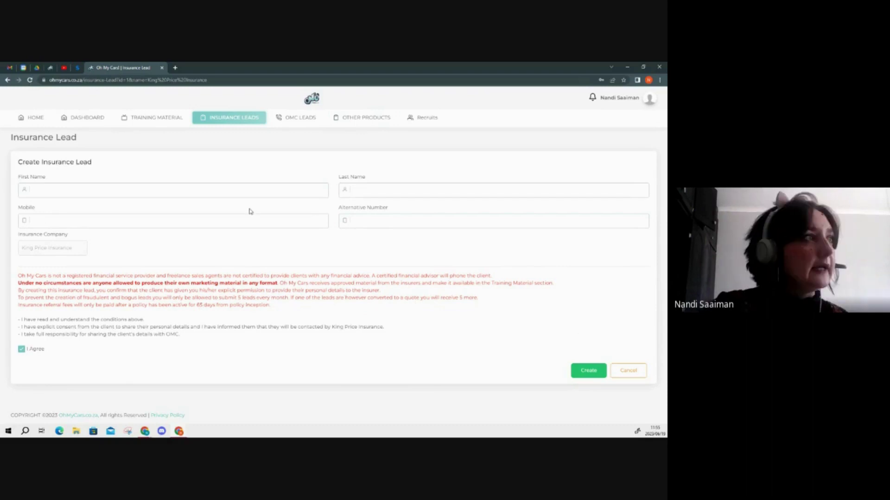
- View the empty OMC Leads table, then go back to OTHER PRODUCTS
{"action": "left_click", "coordinate": [302, 119]}
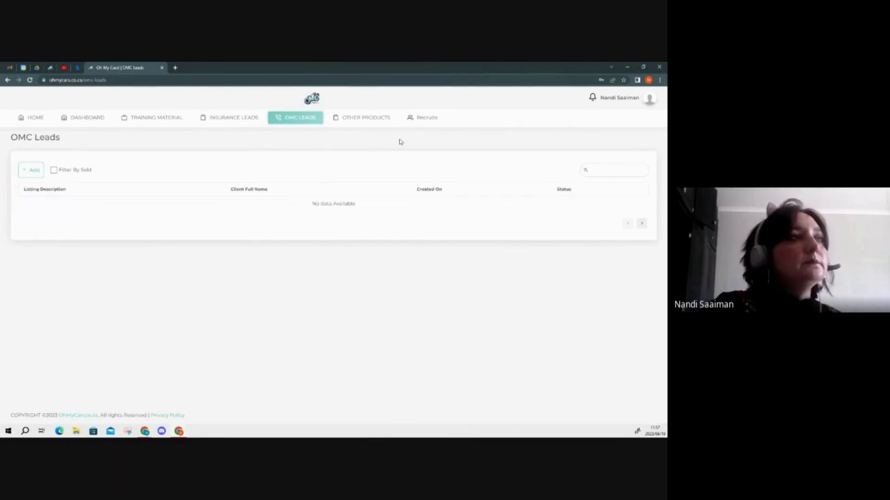
{"action": "left_click", "coordinate": [373, 121]}
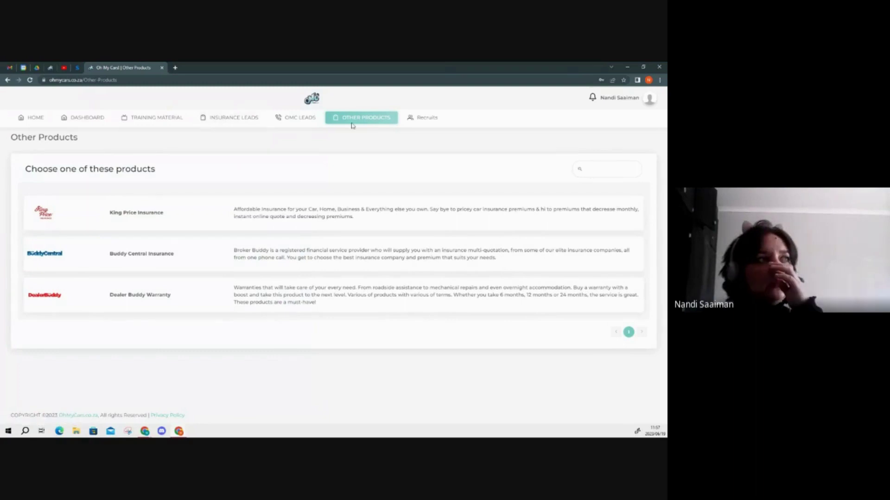
- Reopen the King Price Insurance lead form, then go to the empty Recruits page
{"action": "left_click", "coordinate": [256, 217]}
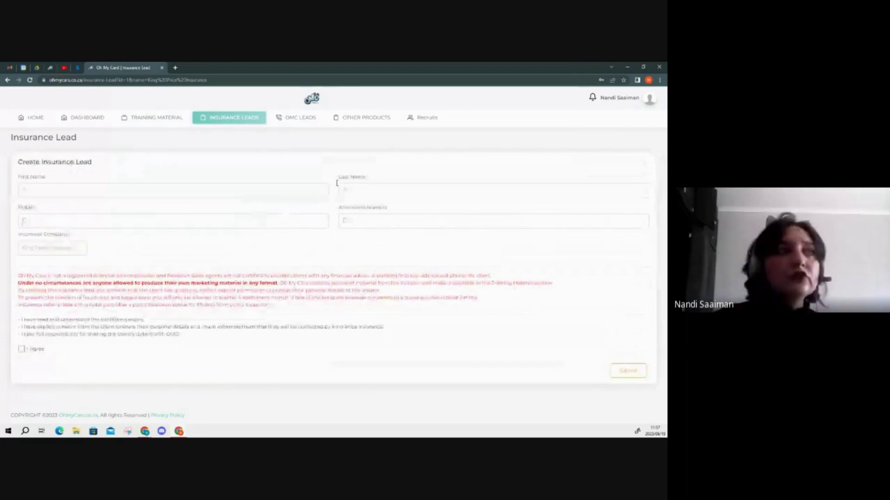
{"action": "left_click", "coordinate": [427, 118]}
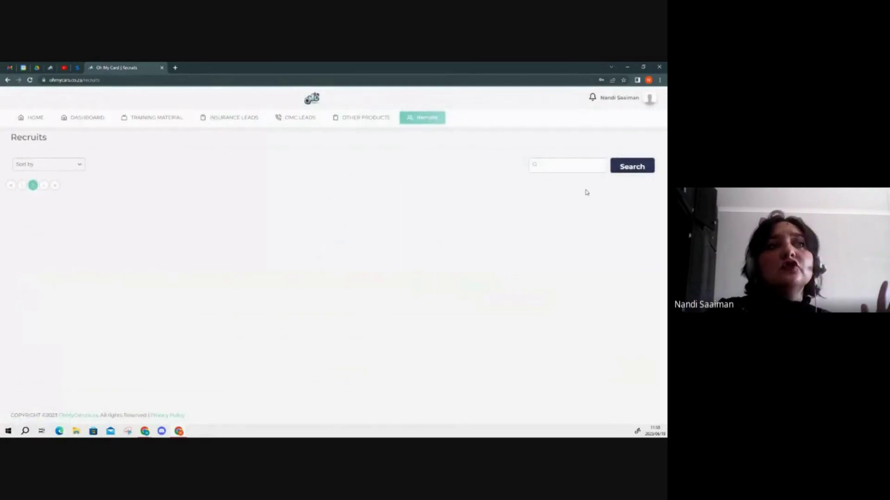
{"action": "left_click", "coordinate": [81, 166]}
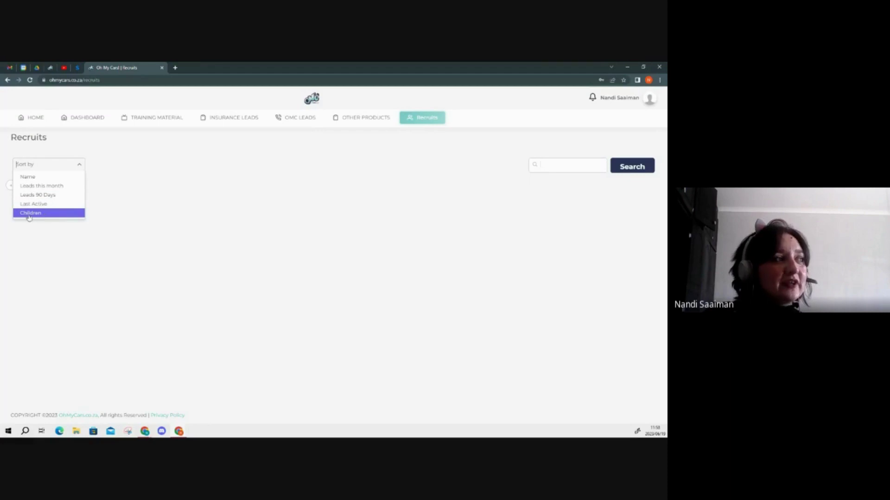
{"action": "left_click", "coordinate": [241, 216]}
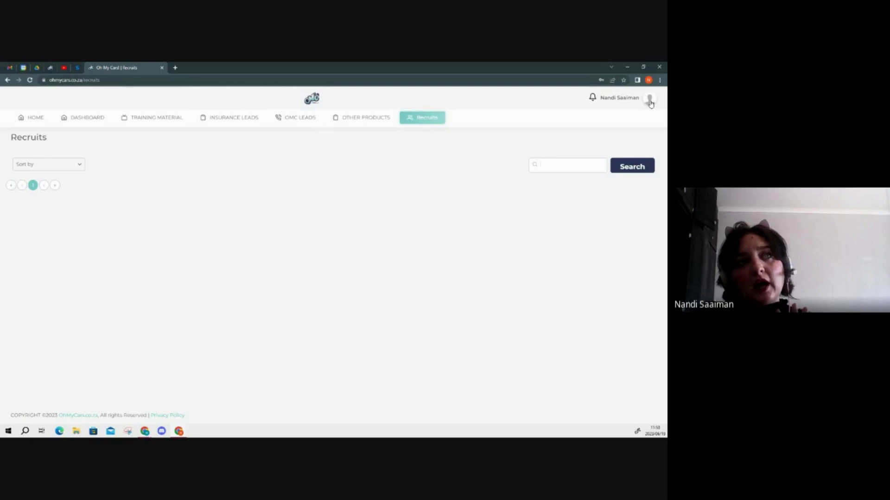
- Open View Profile from the avatar menu and review the four required documents, none uploaded yet
{"action": "left_click", "coordinate": [650, 101]}
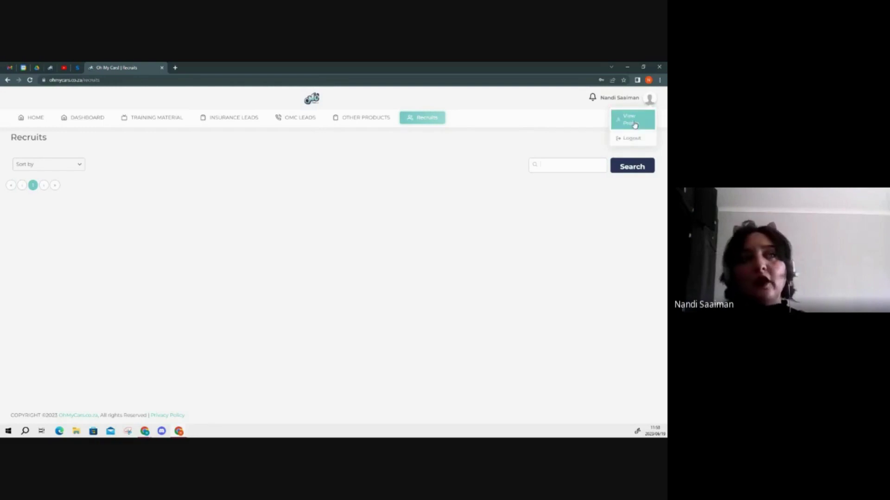
{"action": "left_click", "coordinate": [634, 124]}
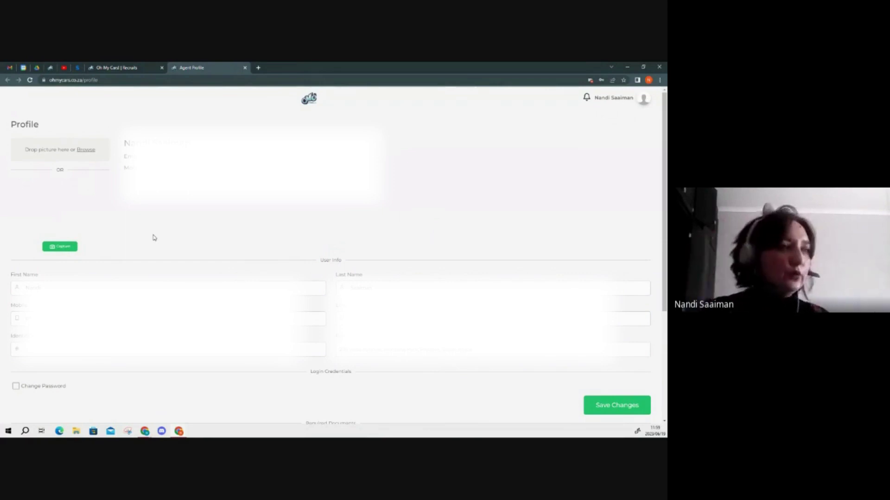
{"action": "scroll", "coordinate": [153, 236], "scroll_direction": "down", "scroll_amount": 4}
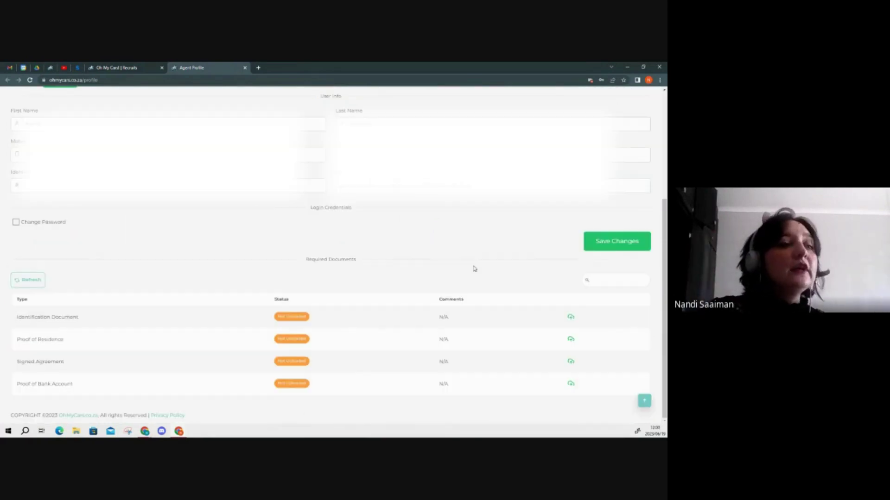